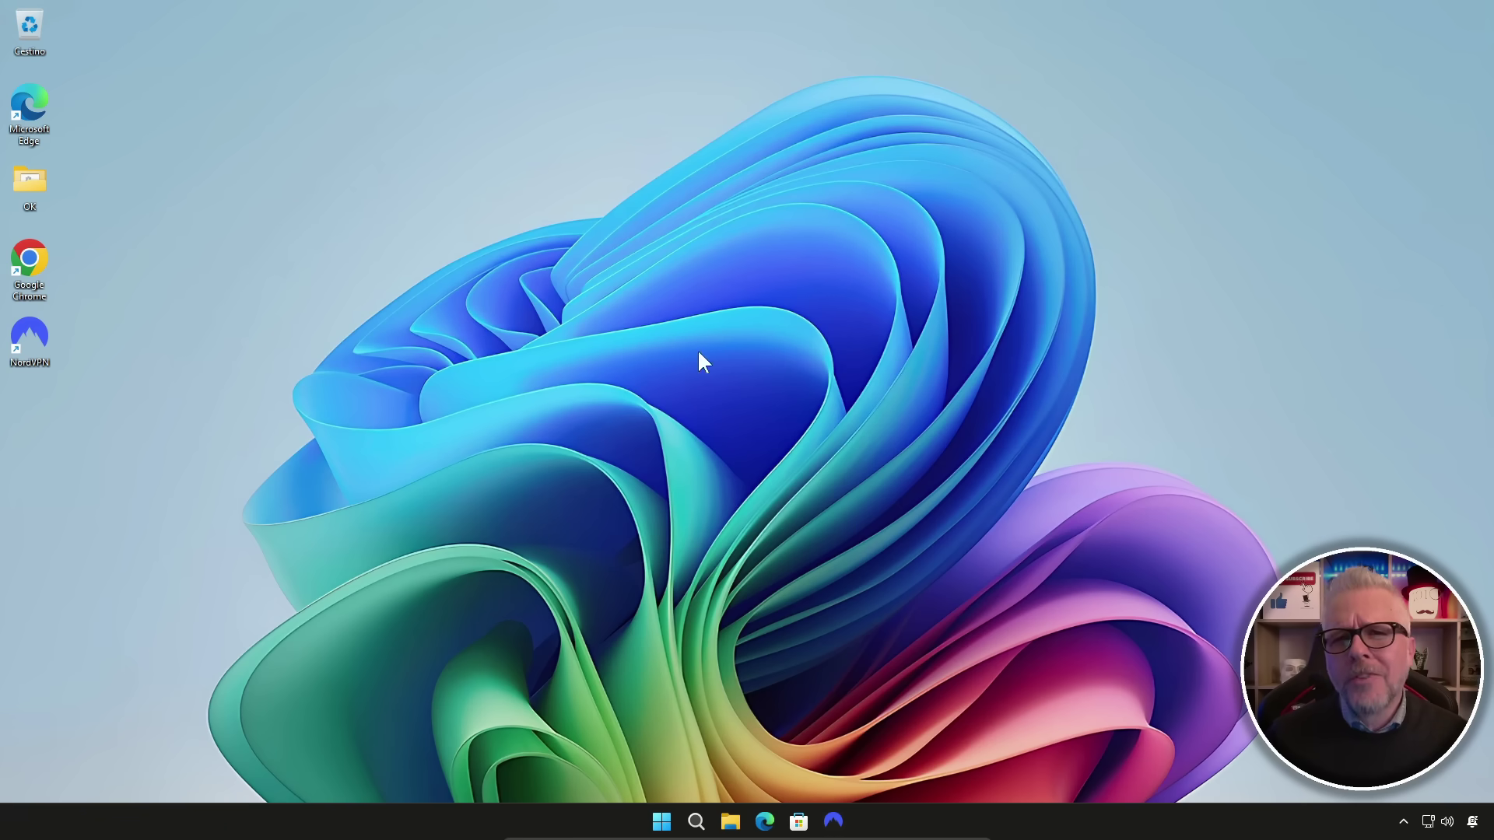
Open Google Chrome and search Google for "gentiluomo digitale"
double_click(32, 253)
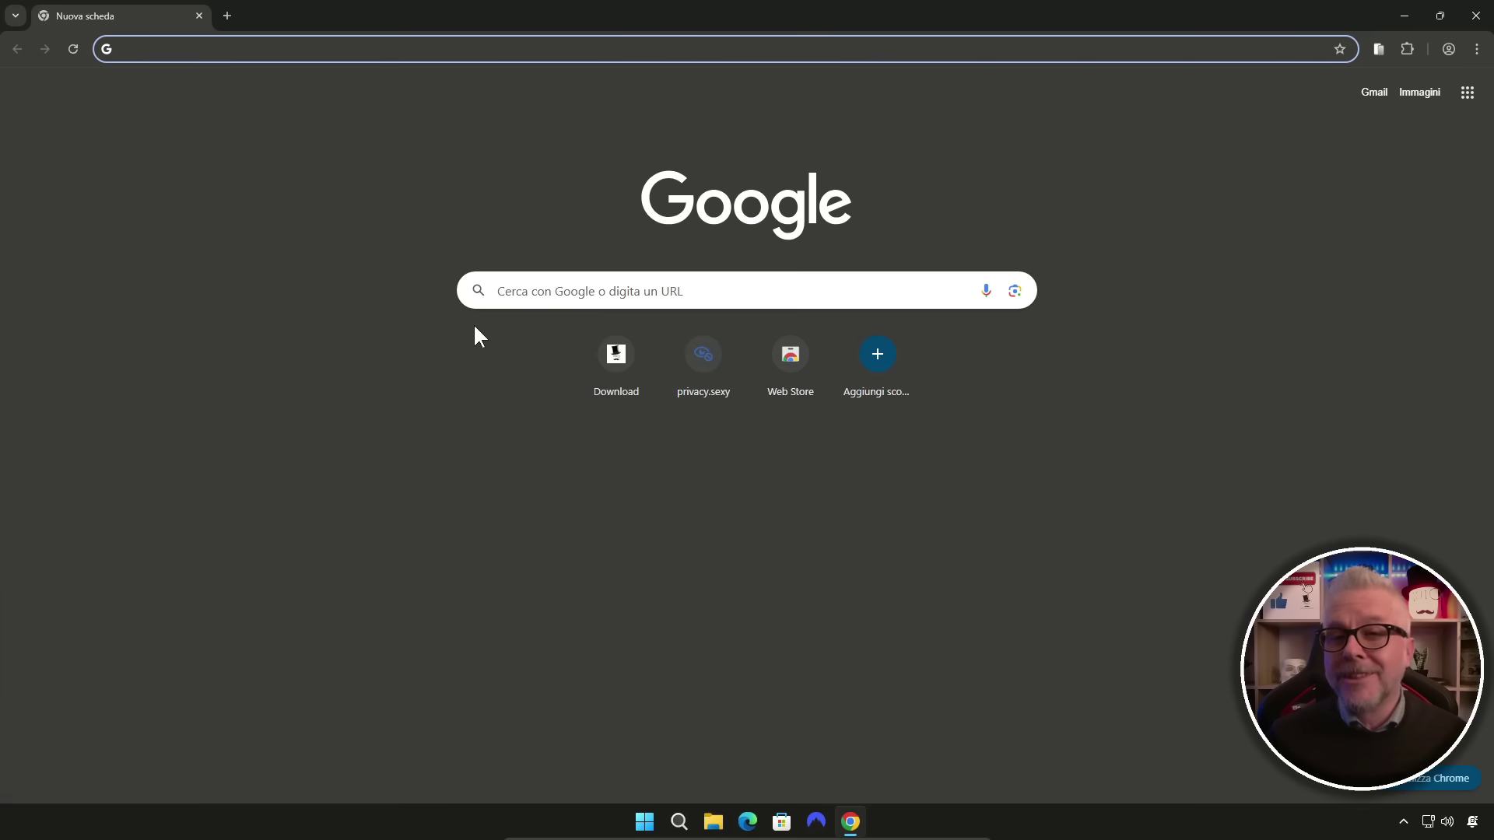
left_click(593, 300)
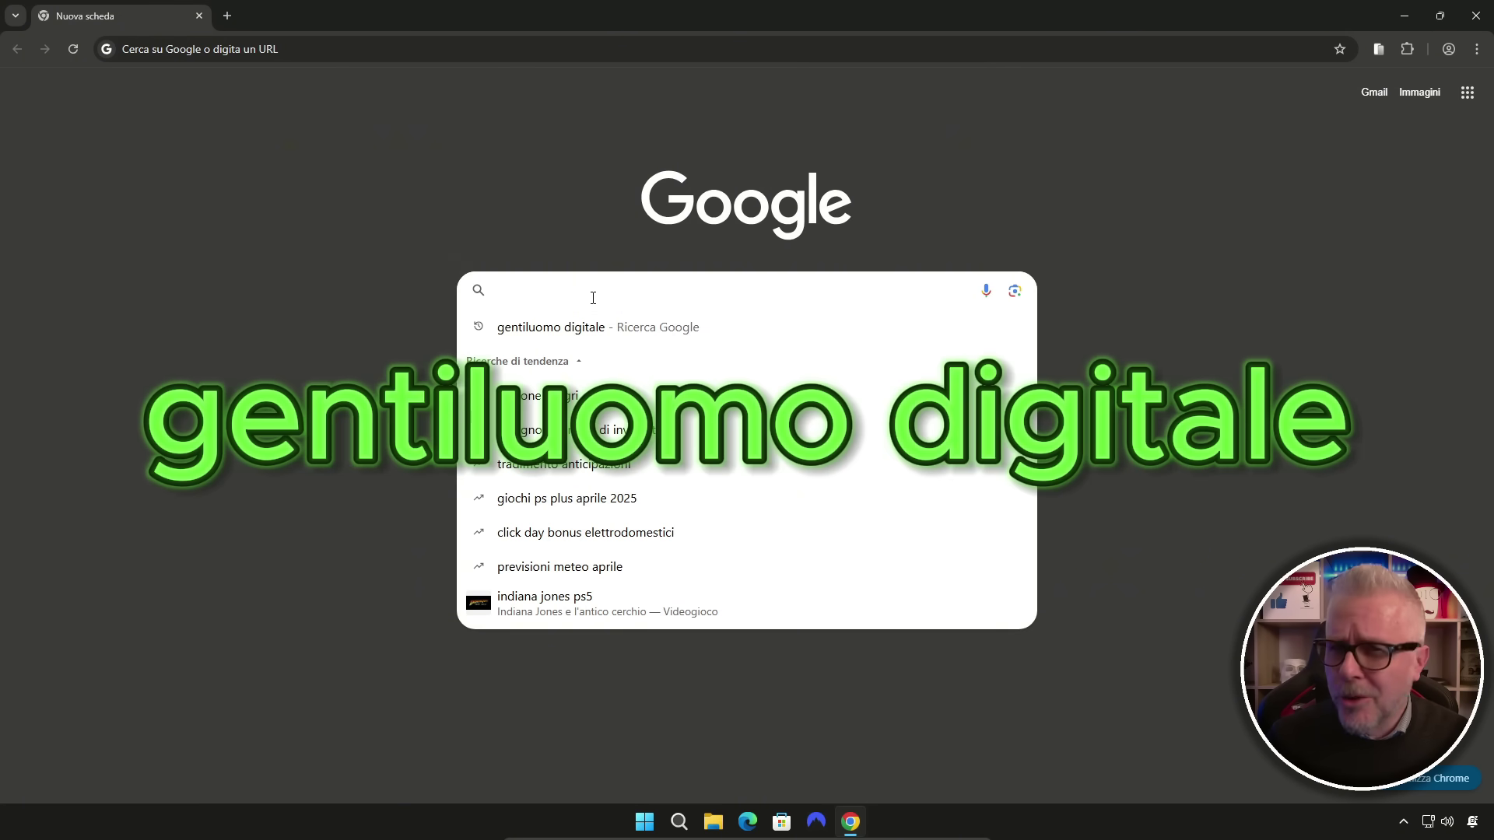
type("gentiluomo ")
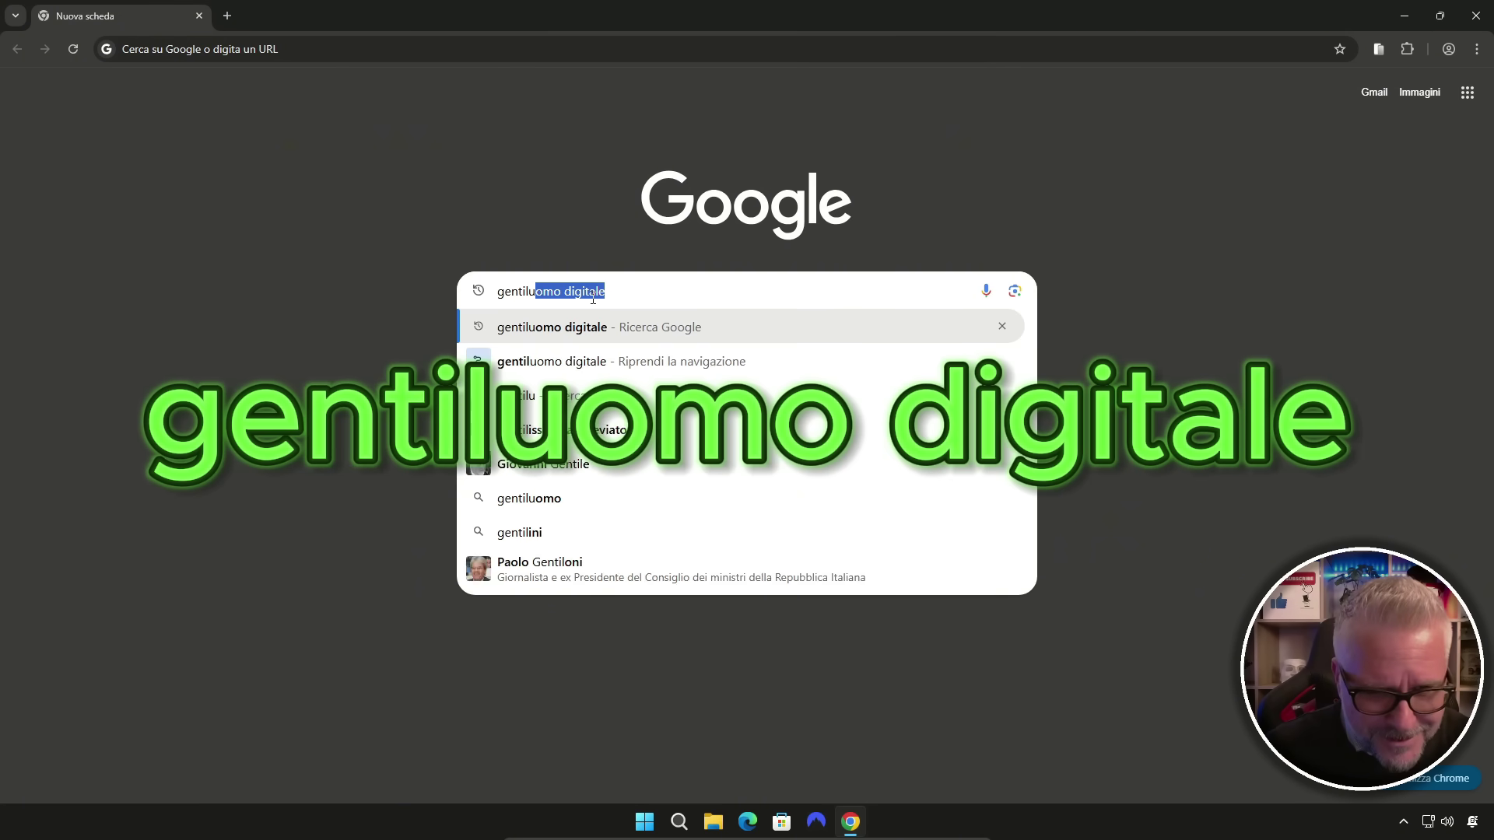
type("digitale")
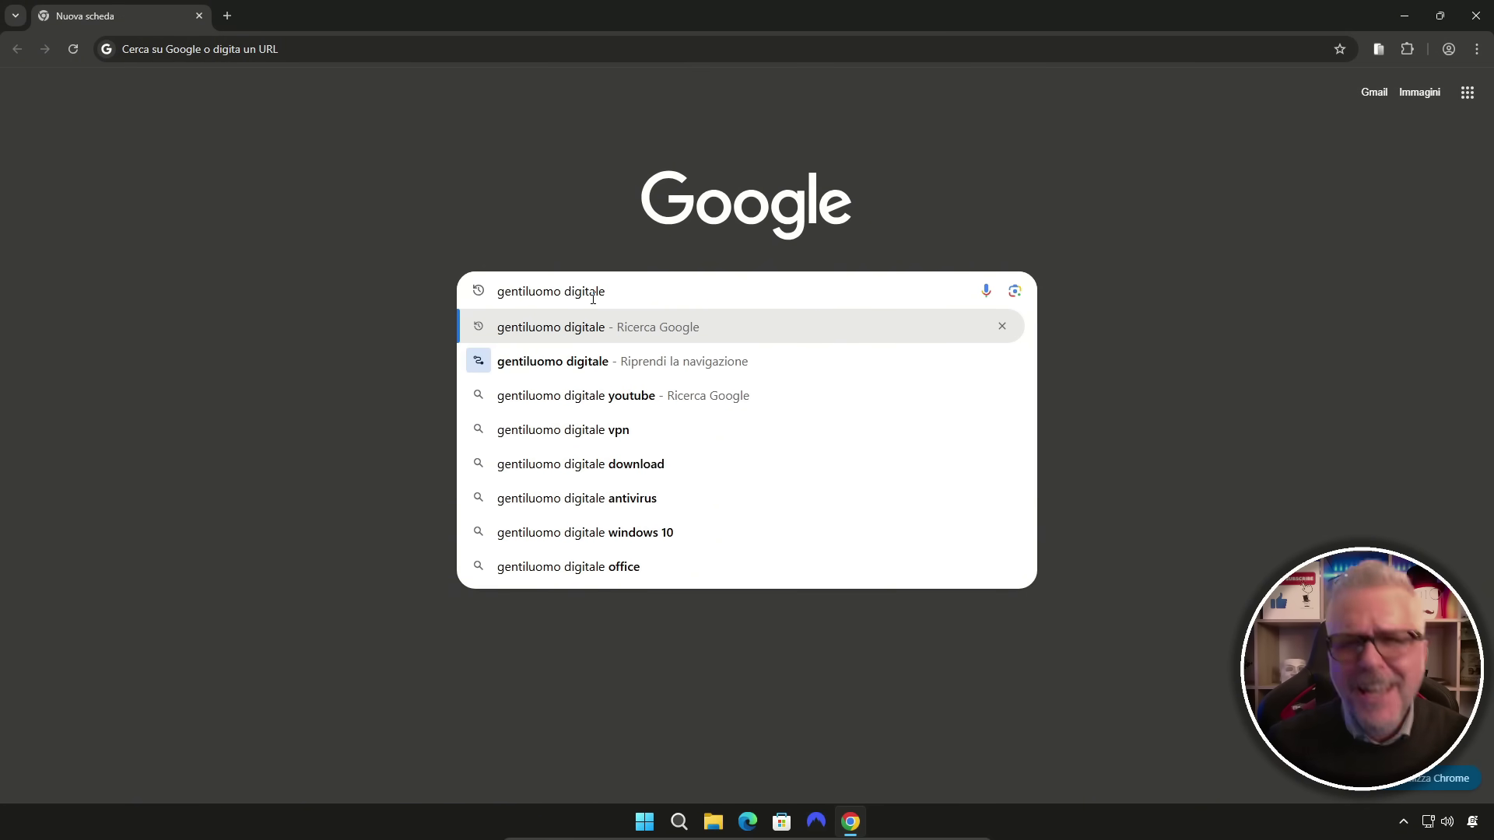
key("Return")
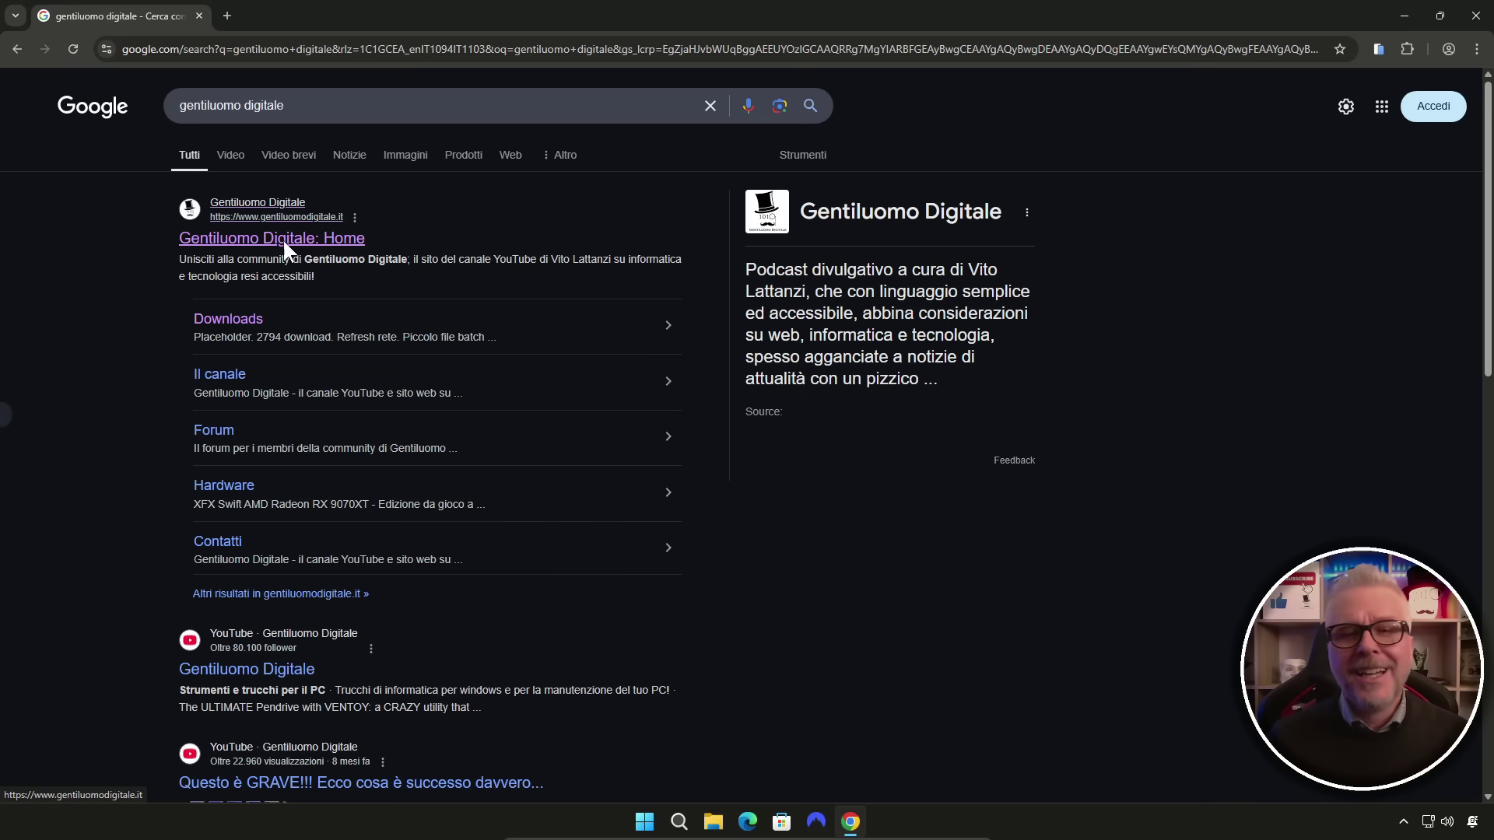
Open the Downloads page of the Gentiluomo Digitale website and locate the Miglioramenti Windows entry
left_click(536, 458)
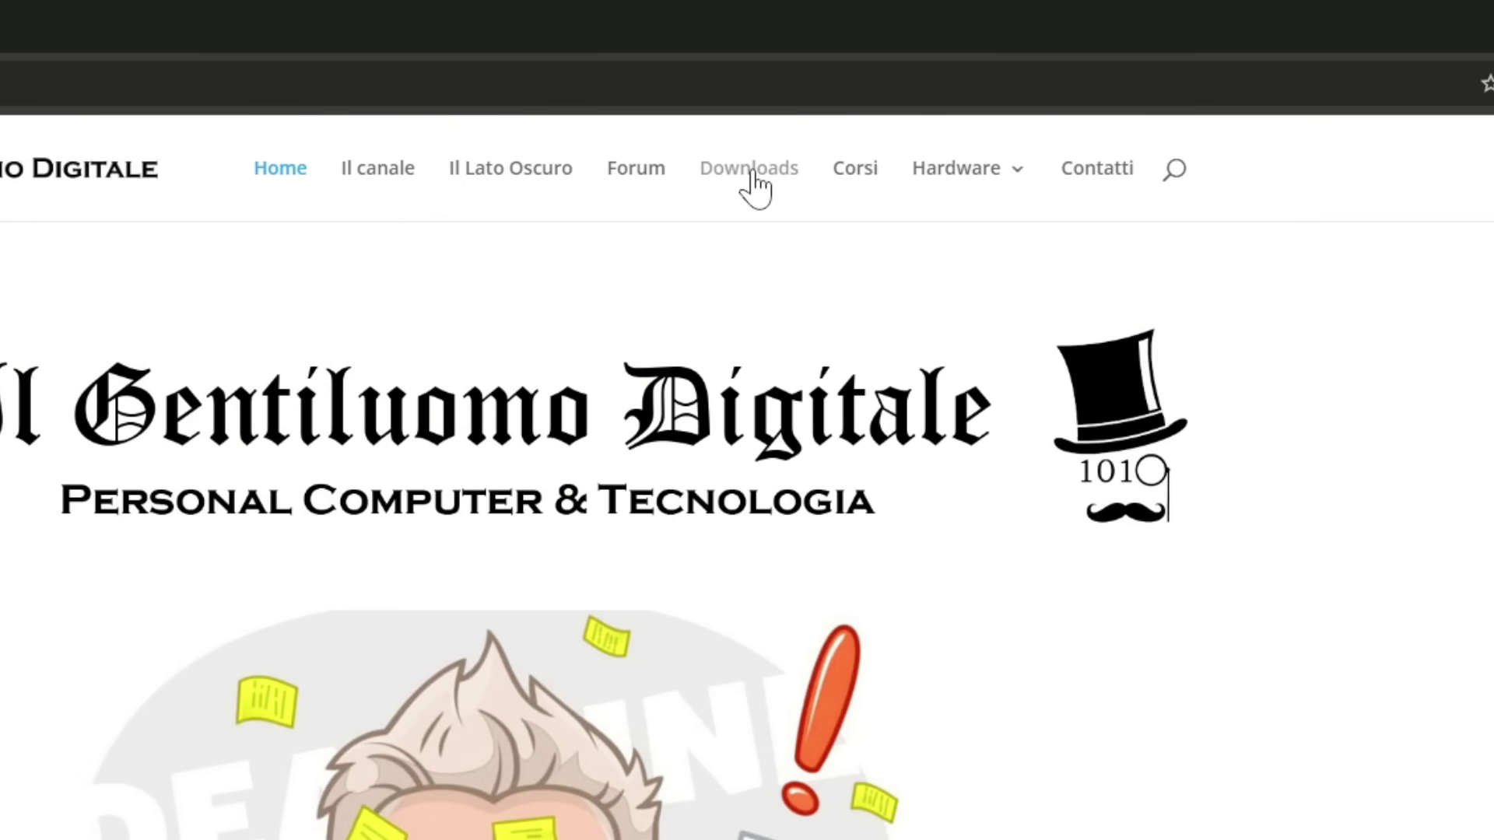
left_click(755, 189)
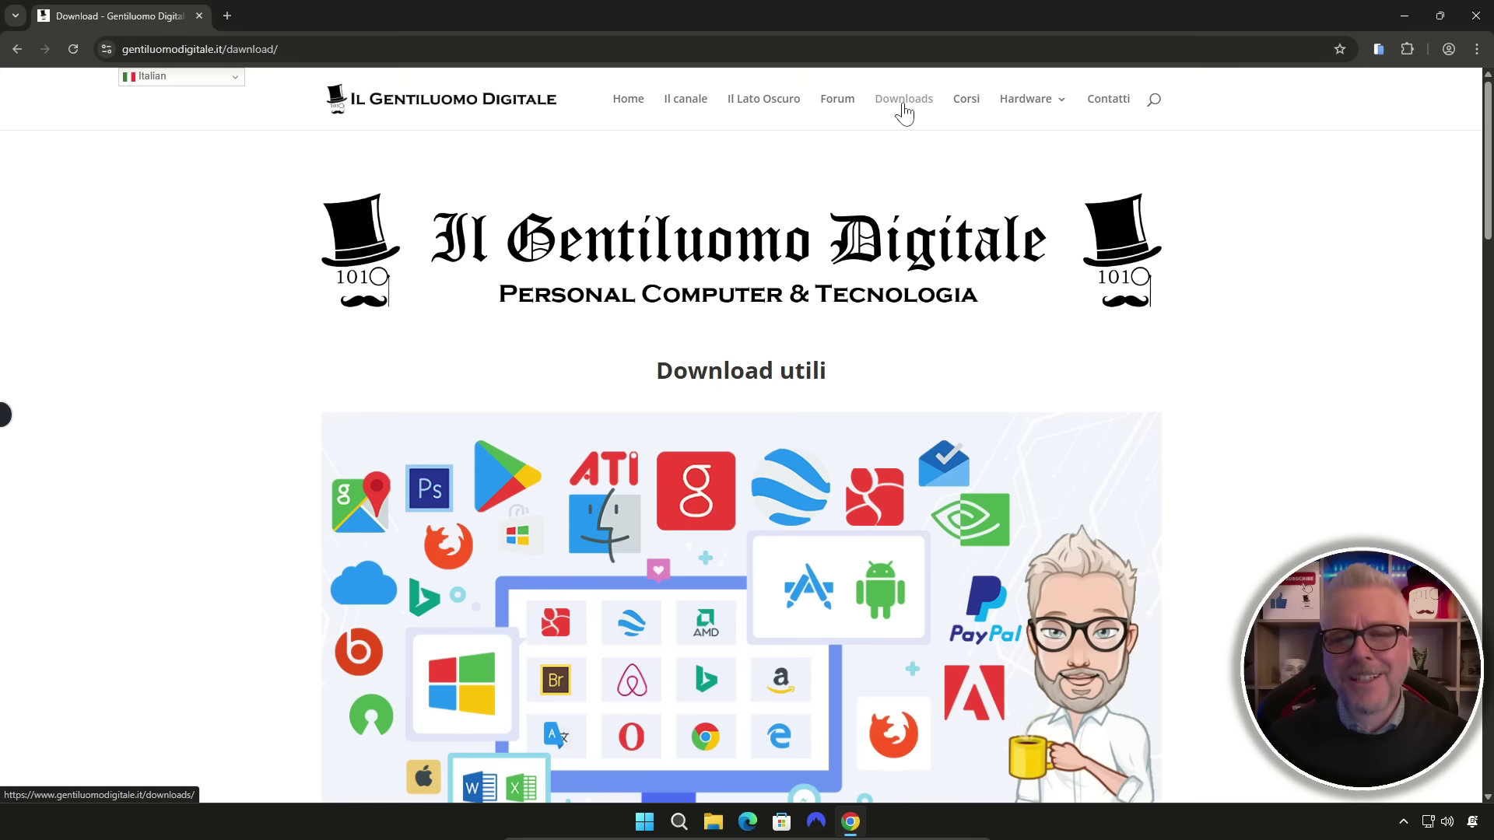
scroll(735, 206, "down", 8)
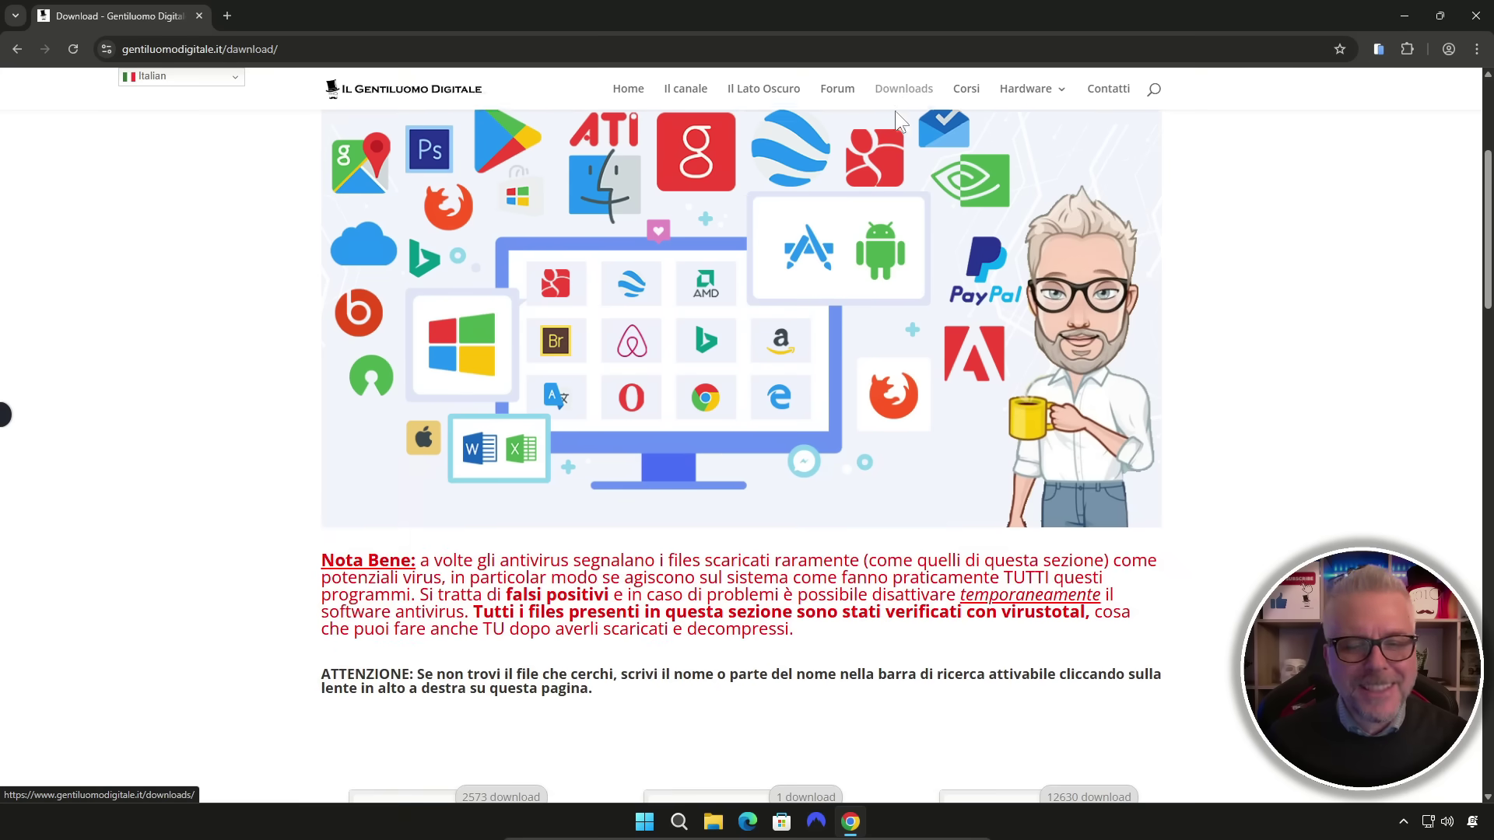
scroll(876, 115, "down", 4)
left_click_drag(676, 387, 810, 412)
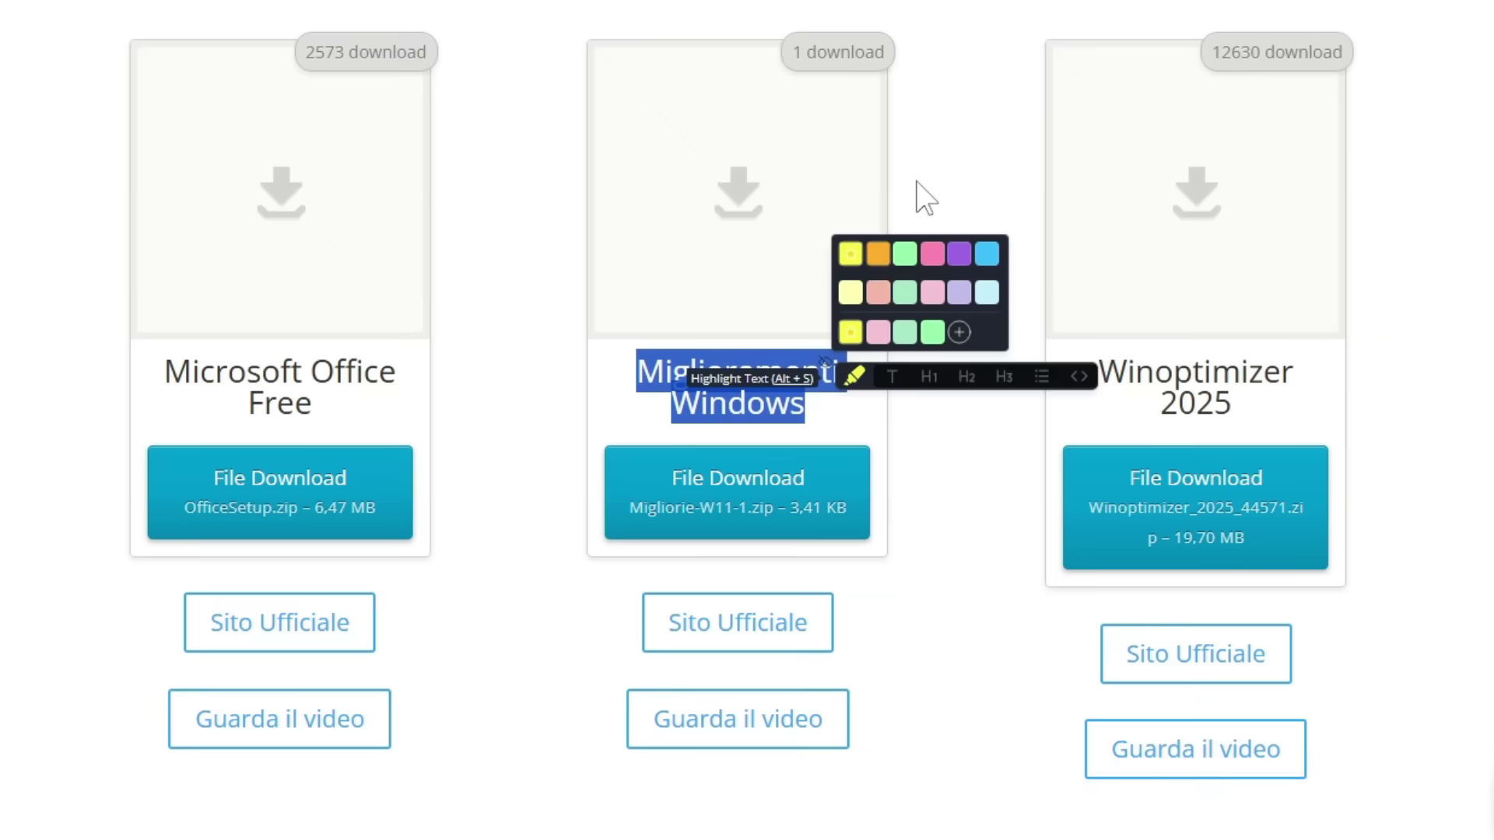
left_click(939, 406)
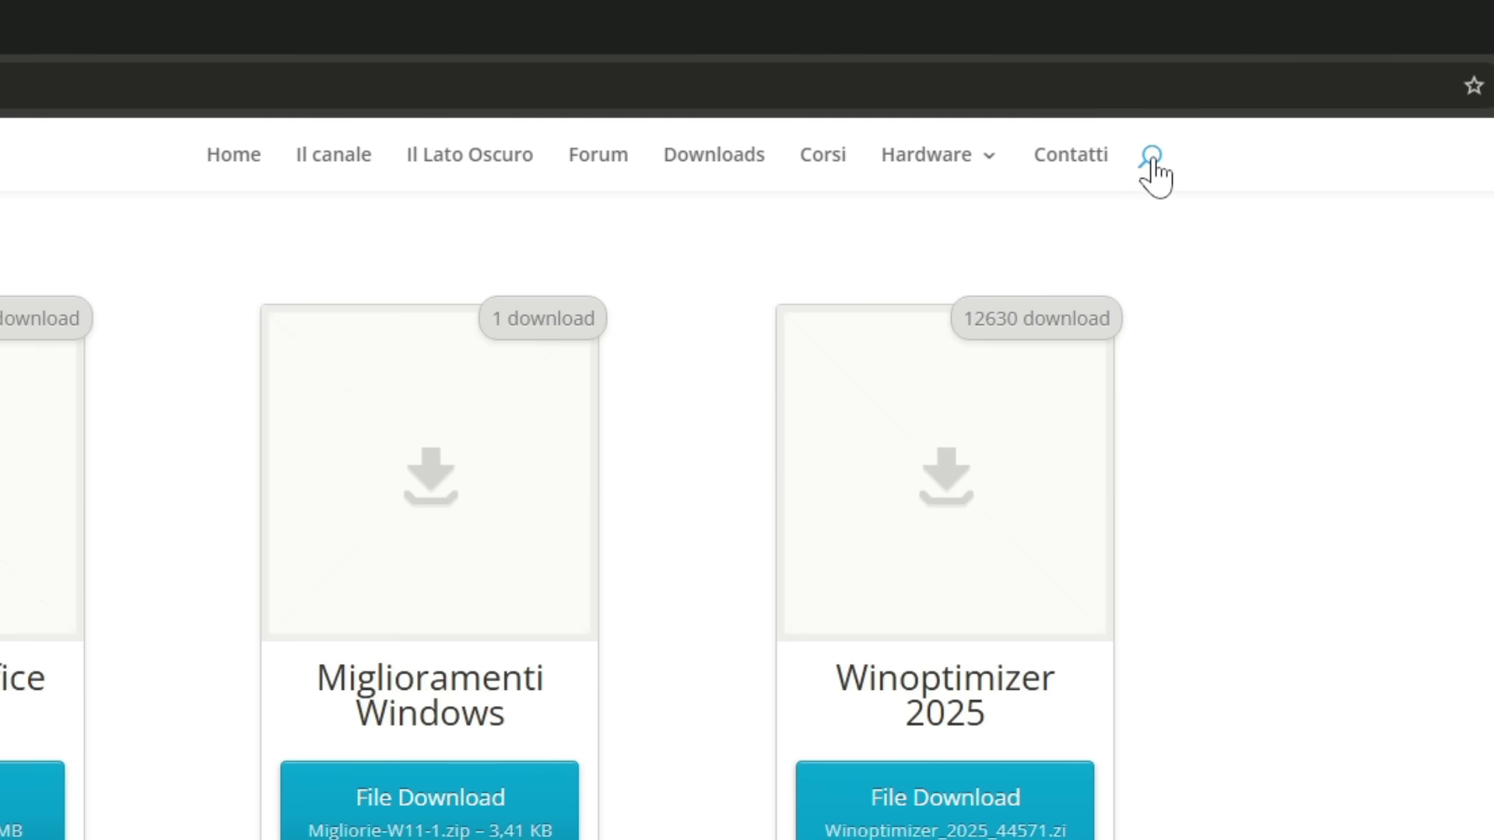
Search the website for "miglioramenti" and download the Miglioramenti Windows file from the results
left_click(1150, 158)
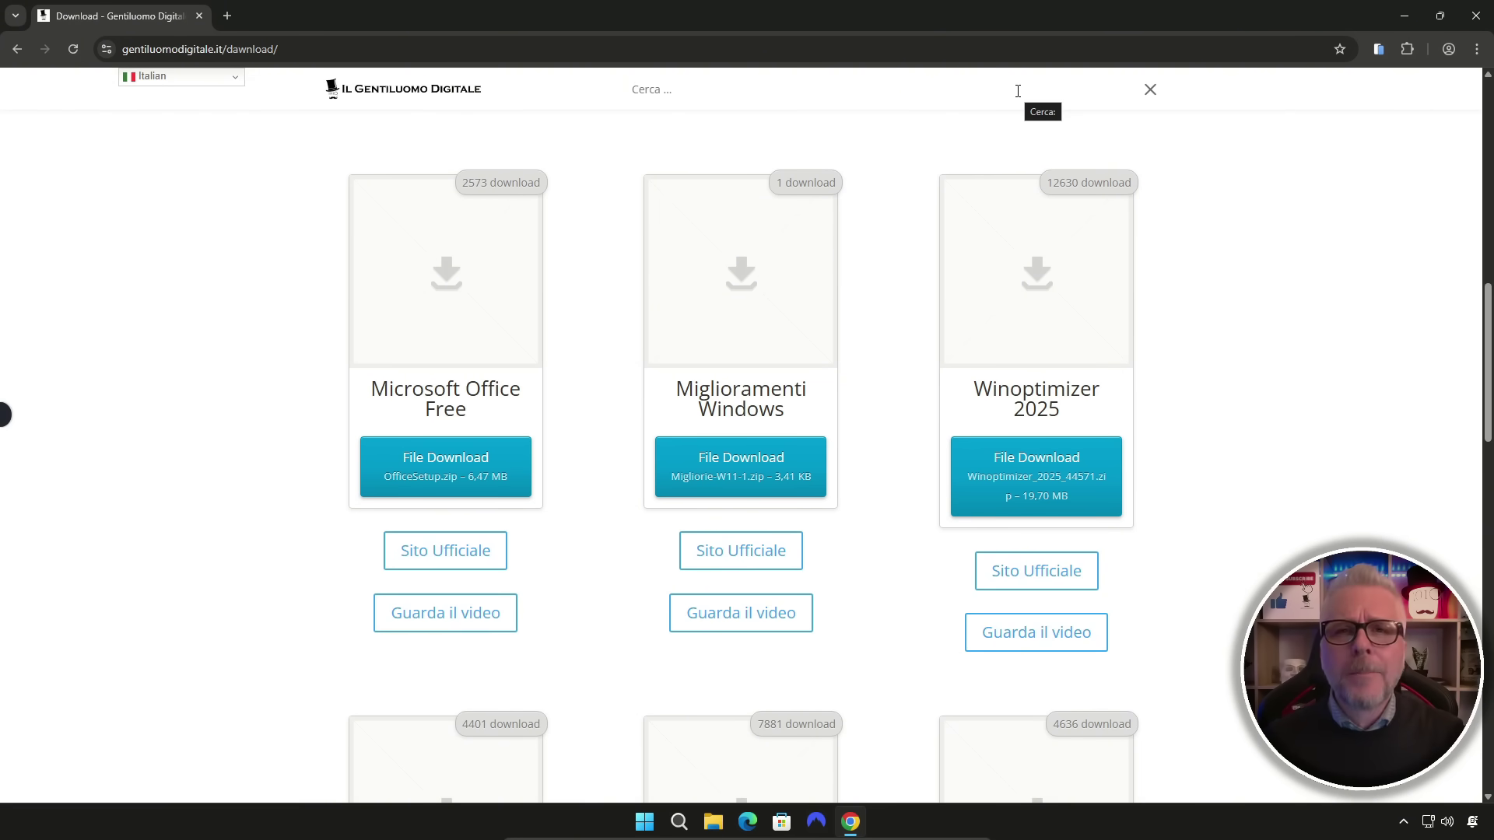
type("miglior")
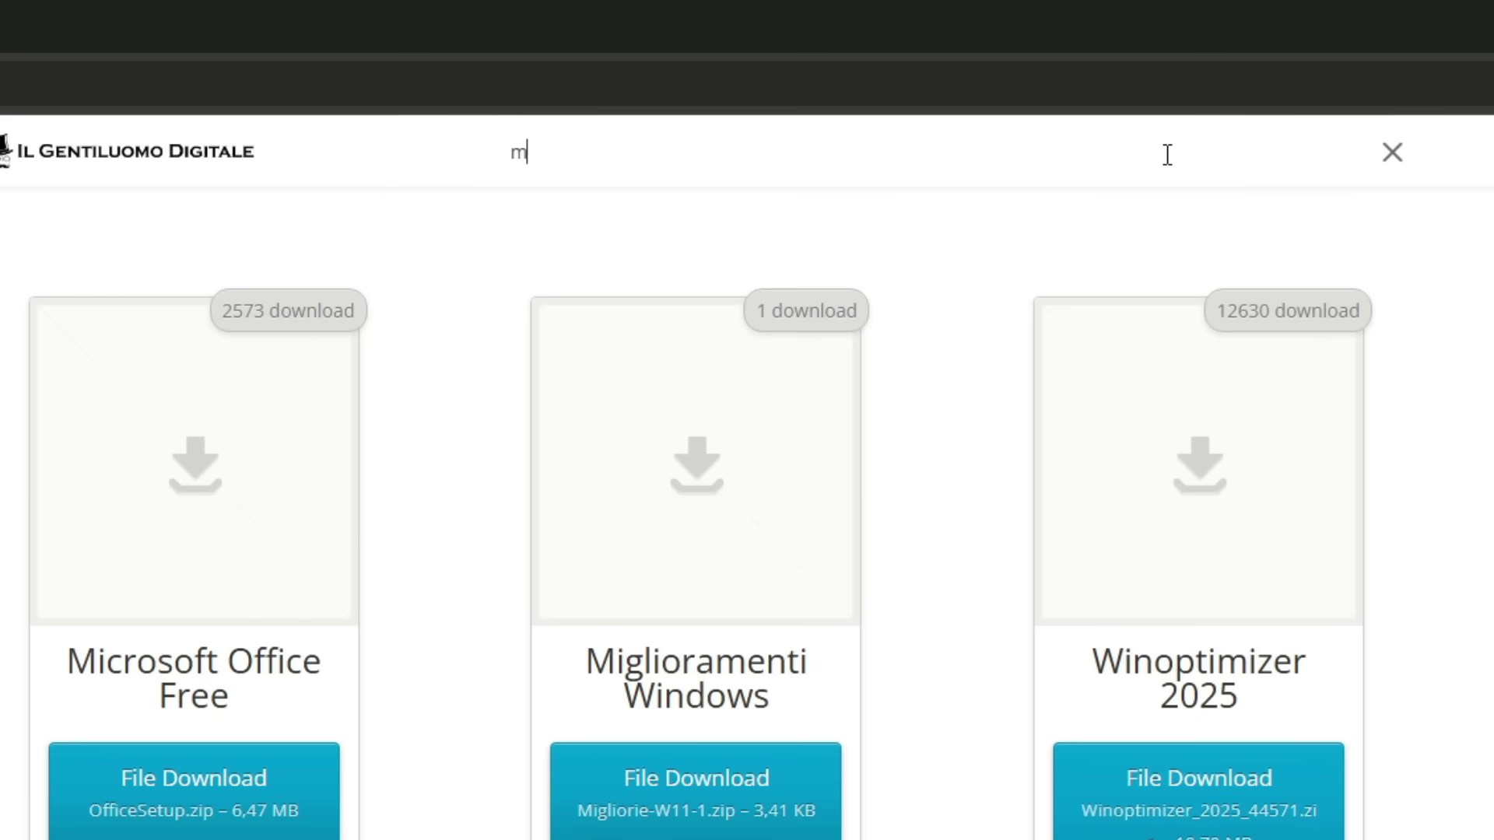
type("amenti")
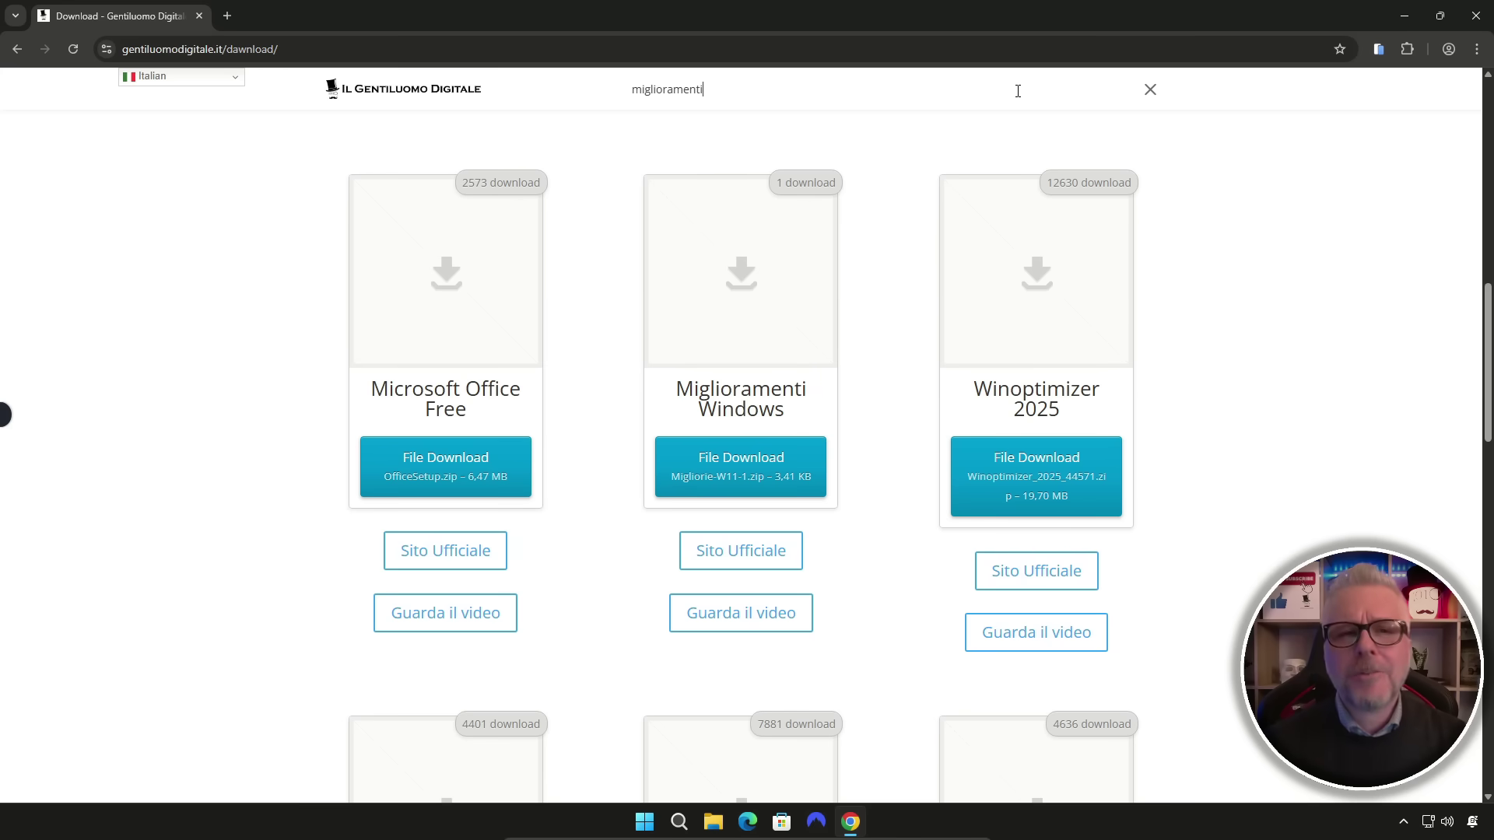
key("Return")
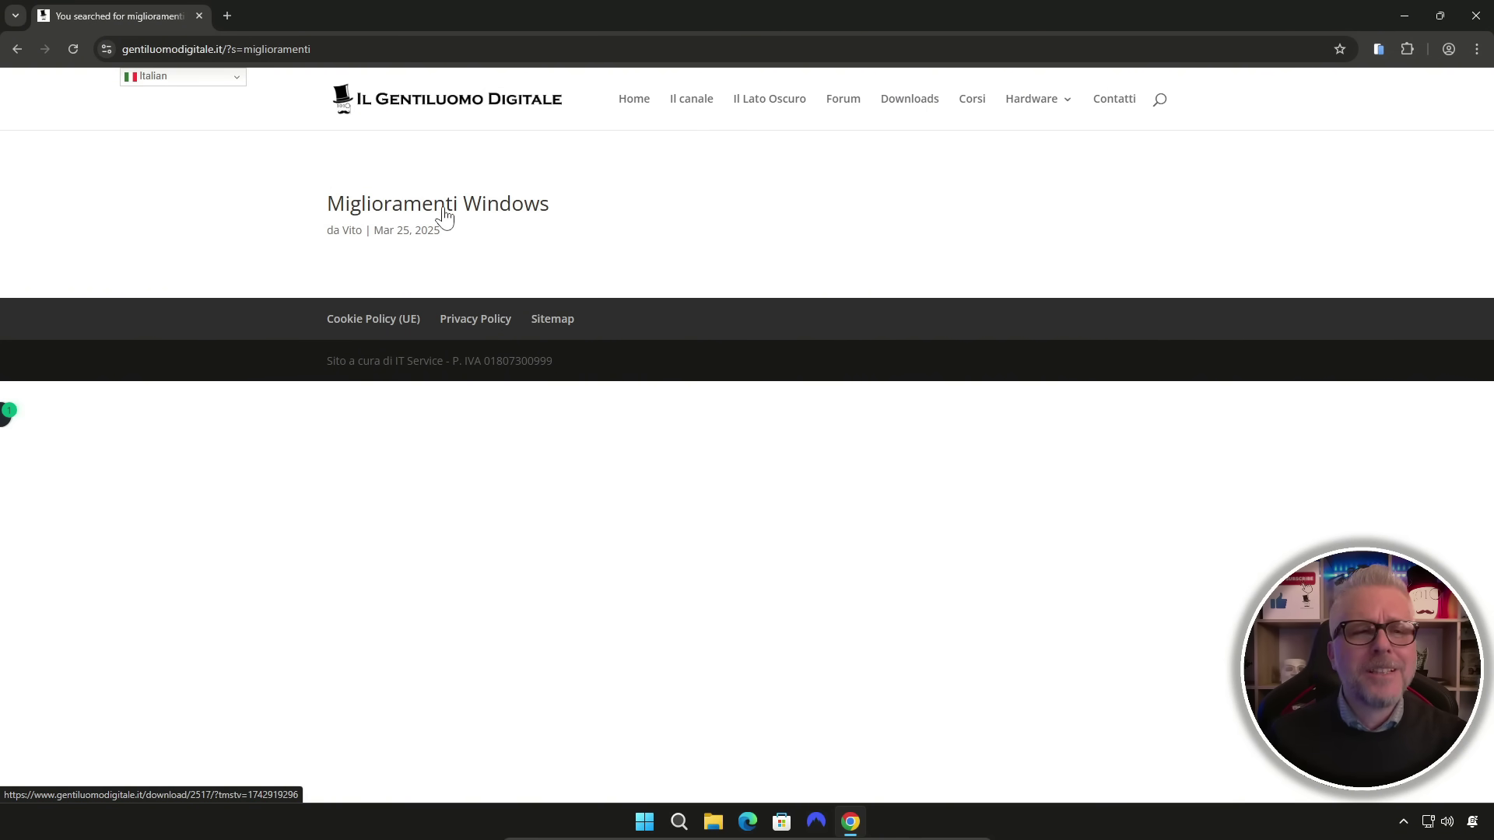
left_click(451, 212)
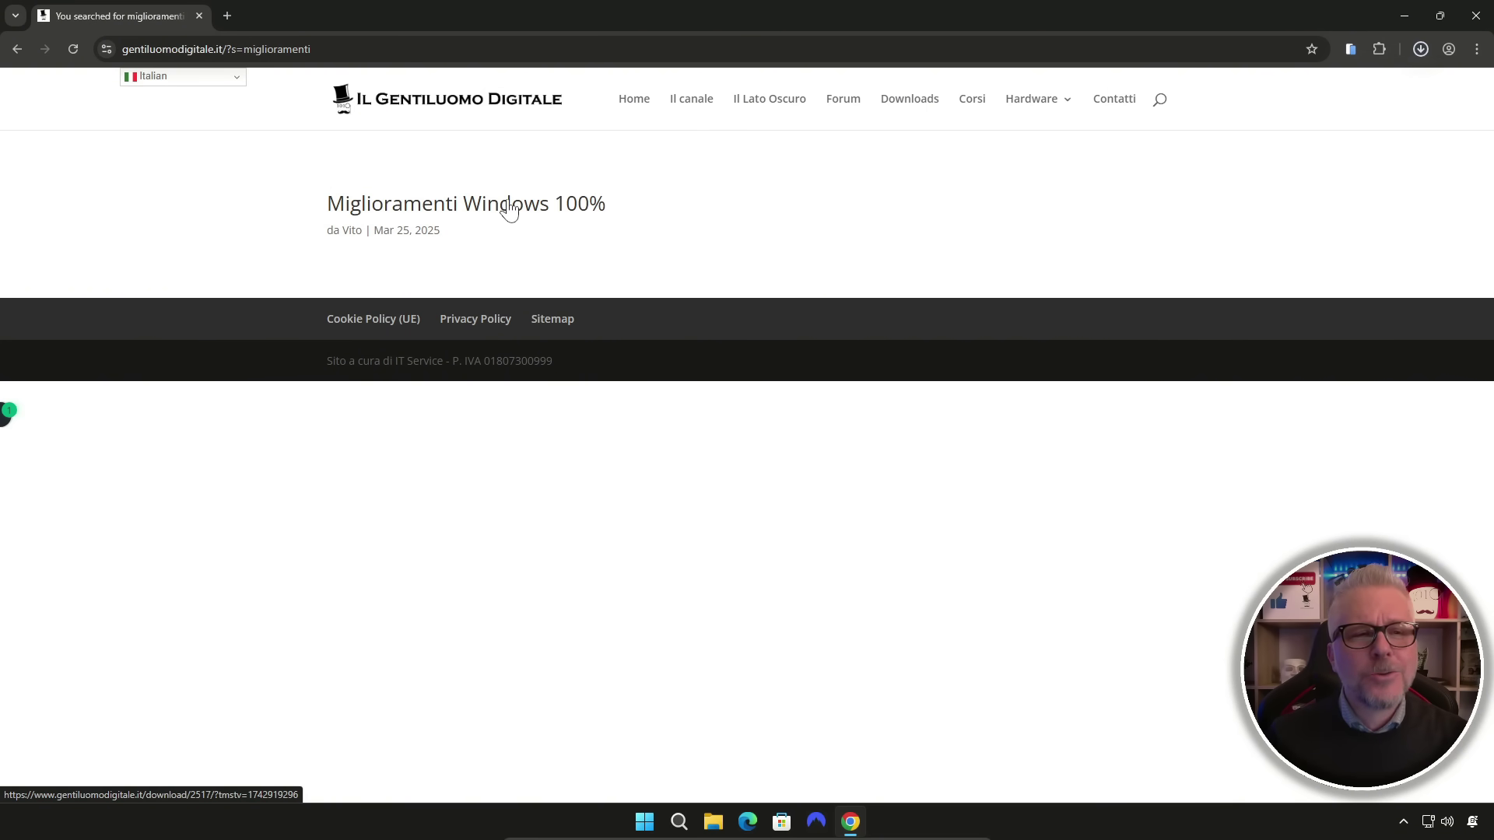
Show the downloaded Migliorie-W11-1.zip in its folder and close the browser
mouse_move(1329, 103)
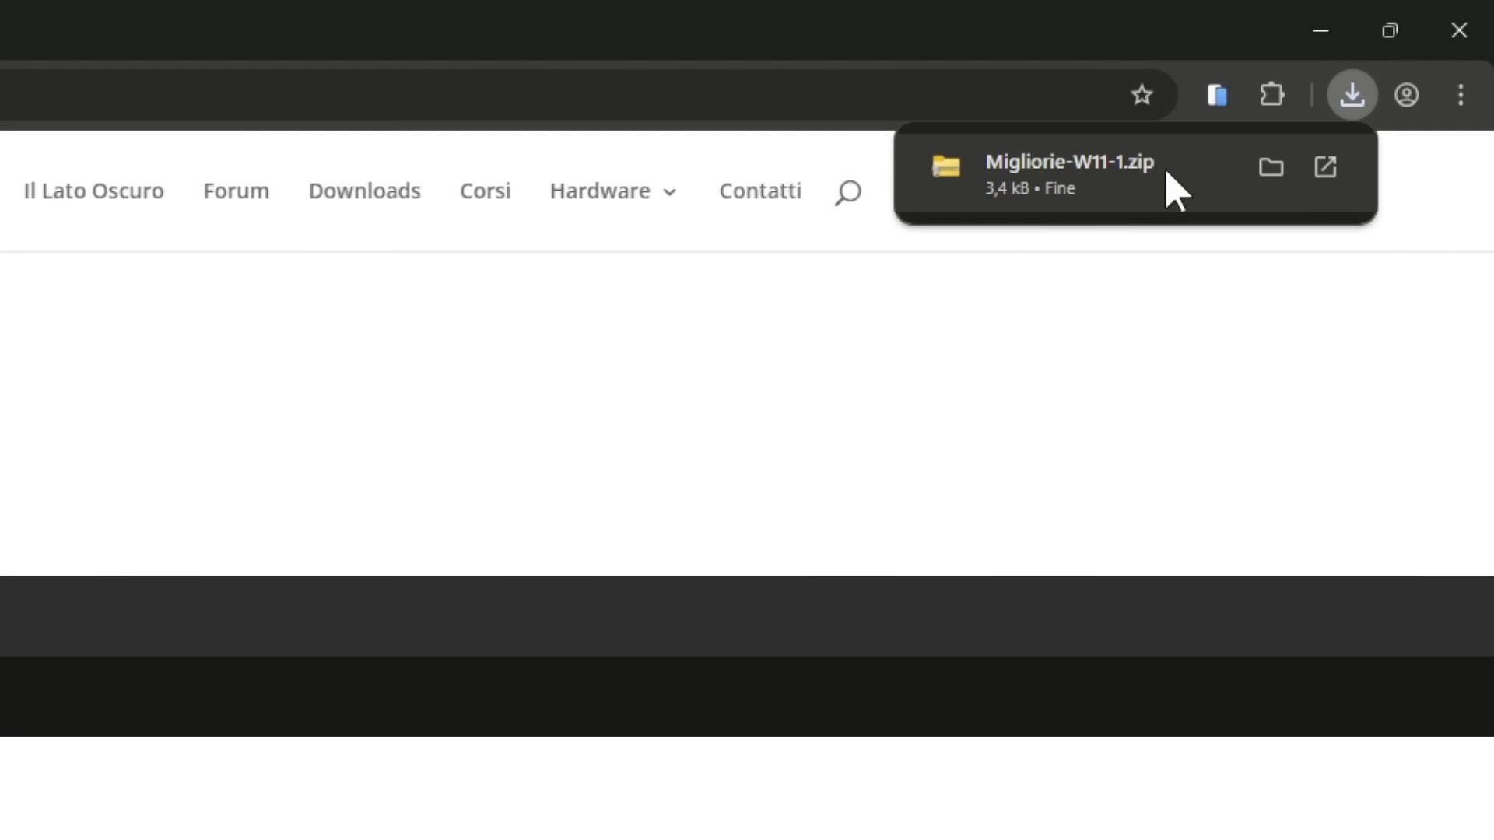
left_click(1268, 170)
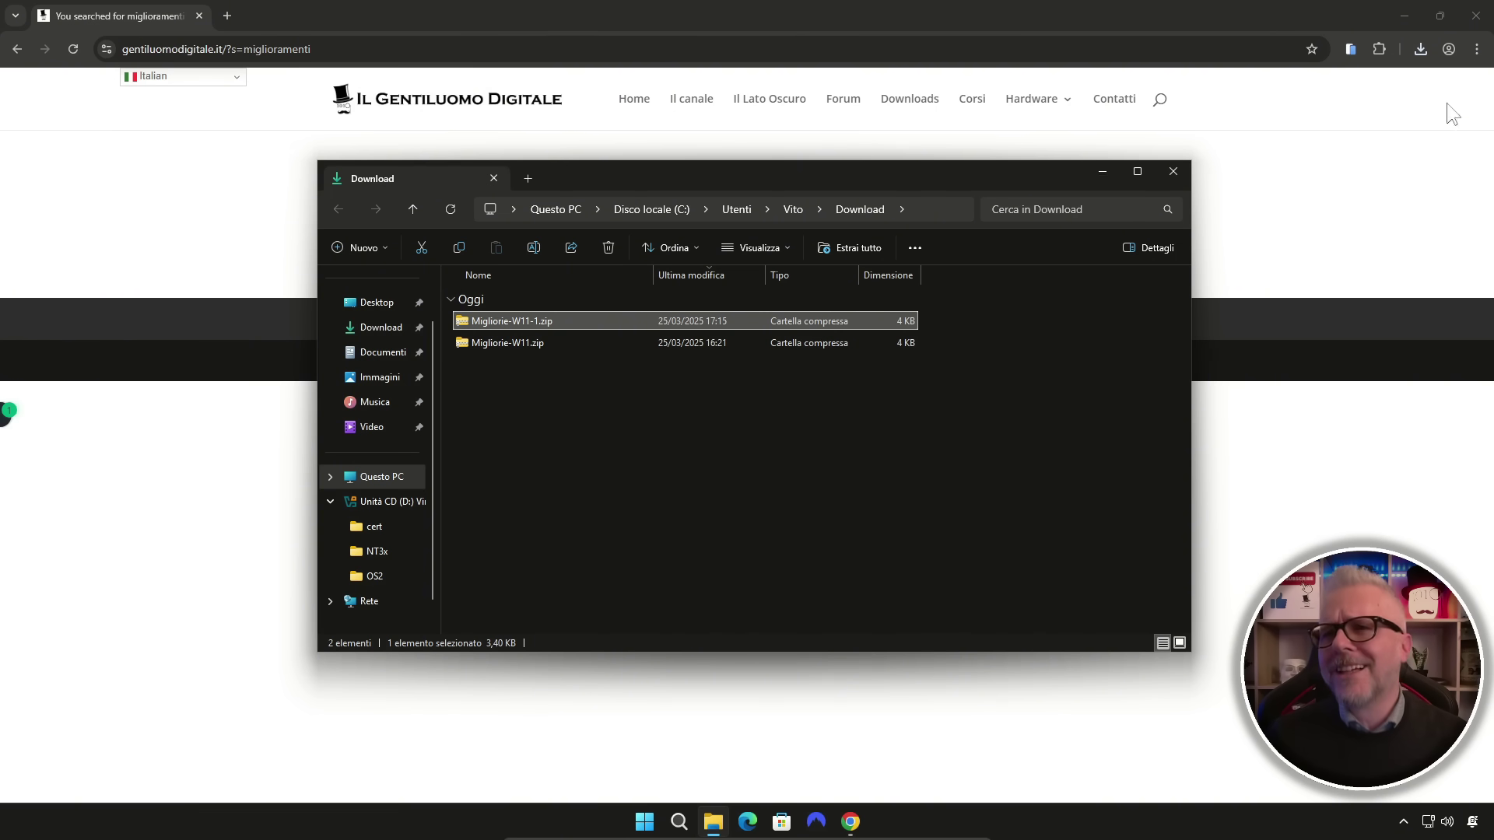
left_click(1476, 17)
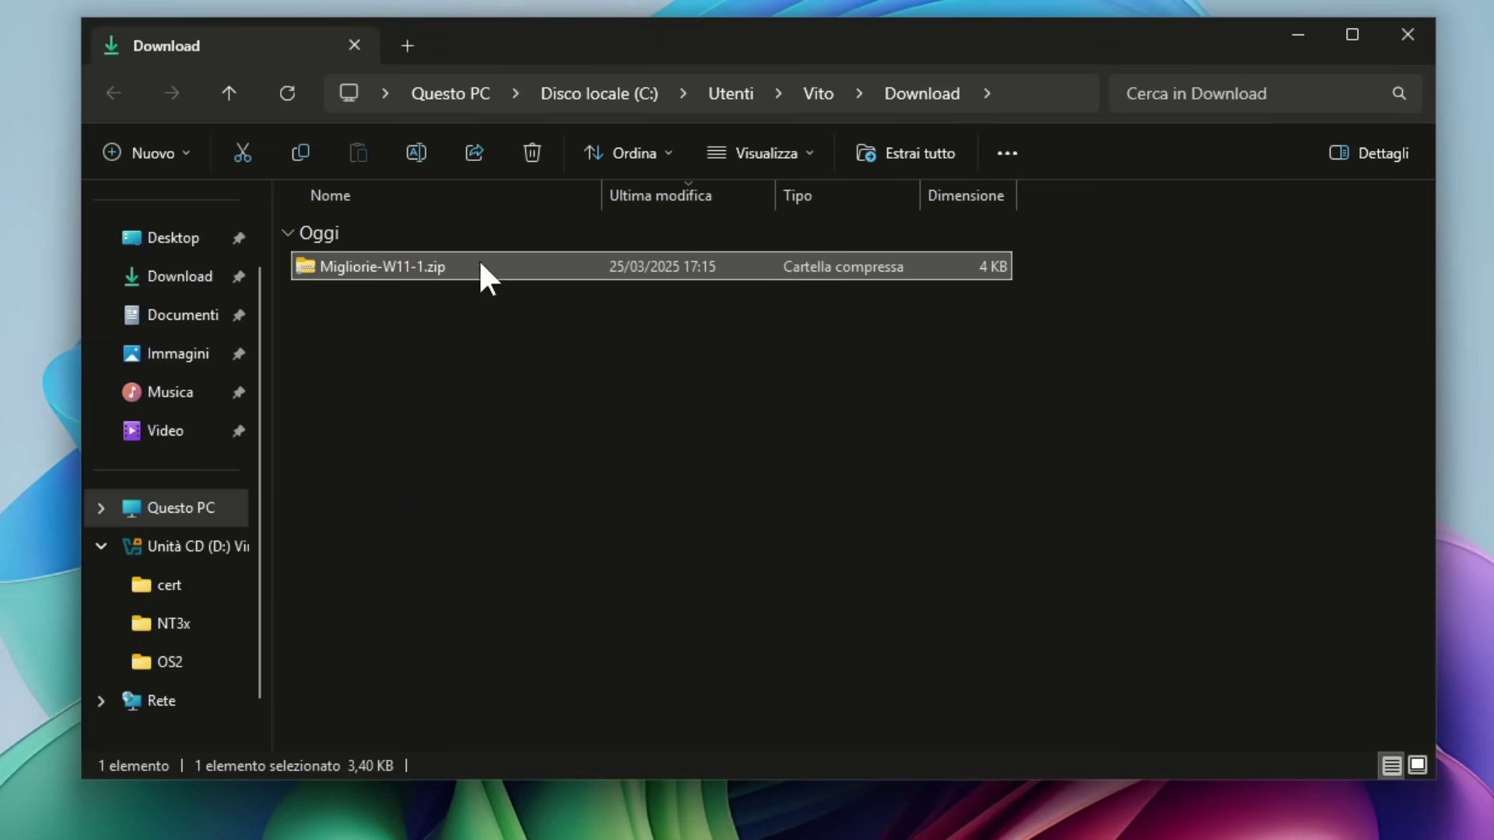
Extract the three folders inside Migliorie-W11-1.zip to the desktop and close the archive window
double_click(411, 263)
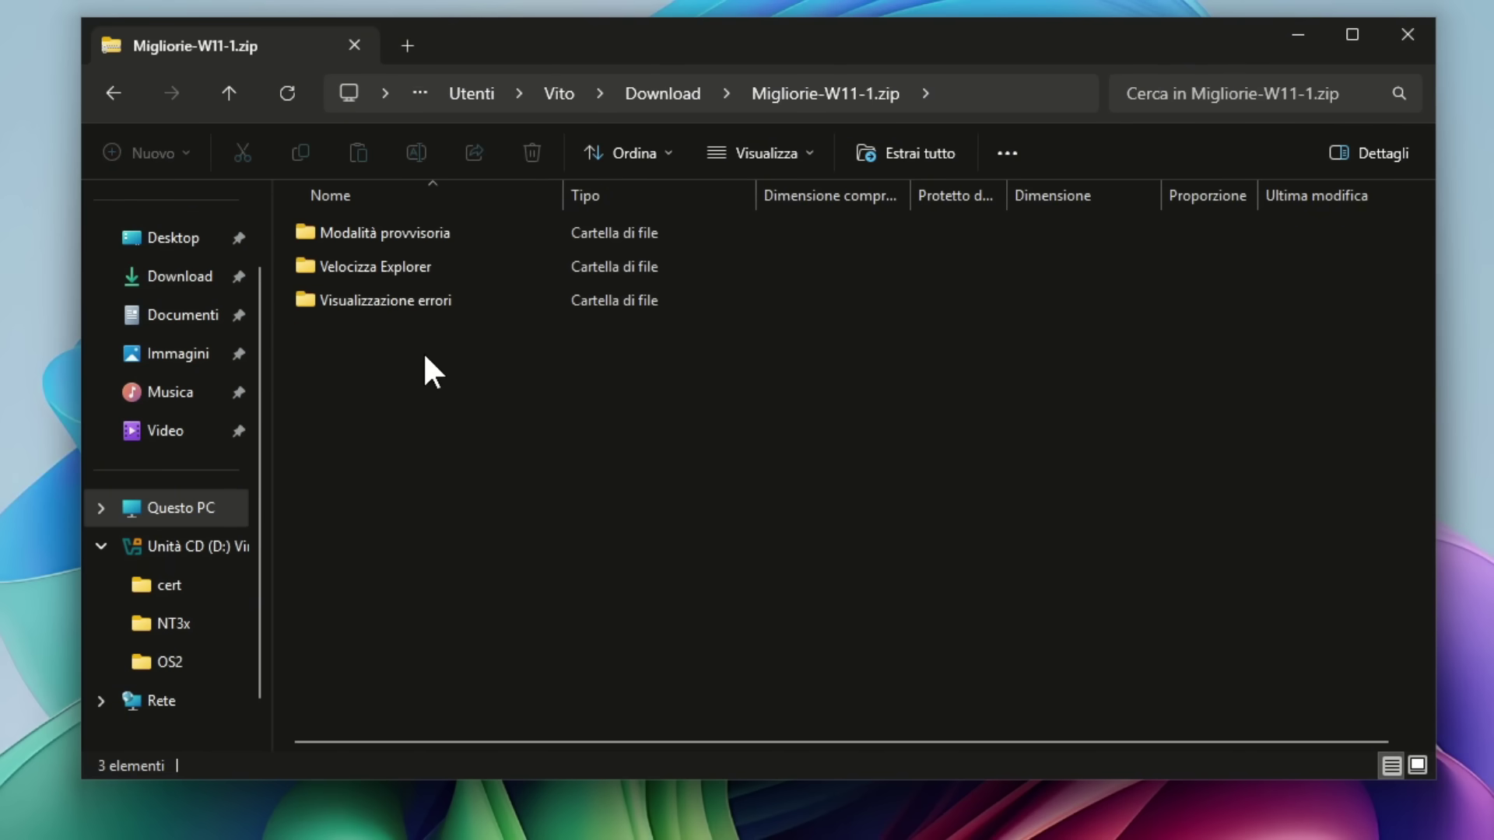
left_click_drag(417, 361, 311, 194)
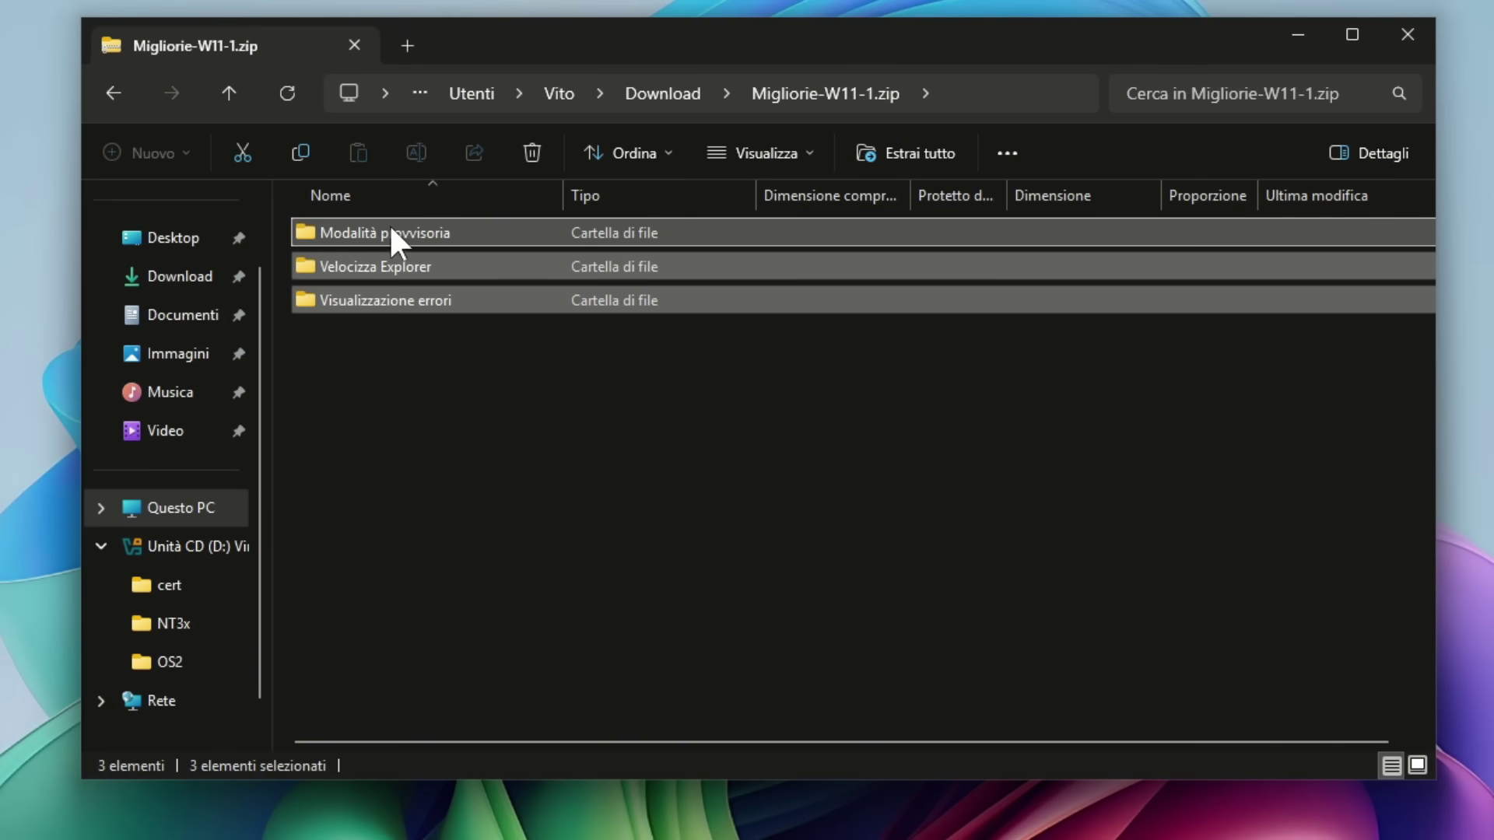
left_click_drag(328, 222, 83, 495)
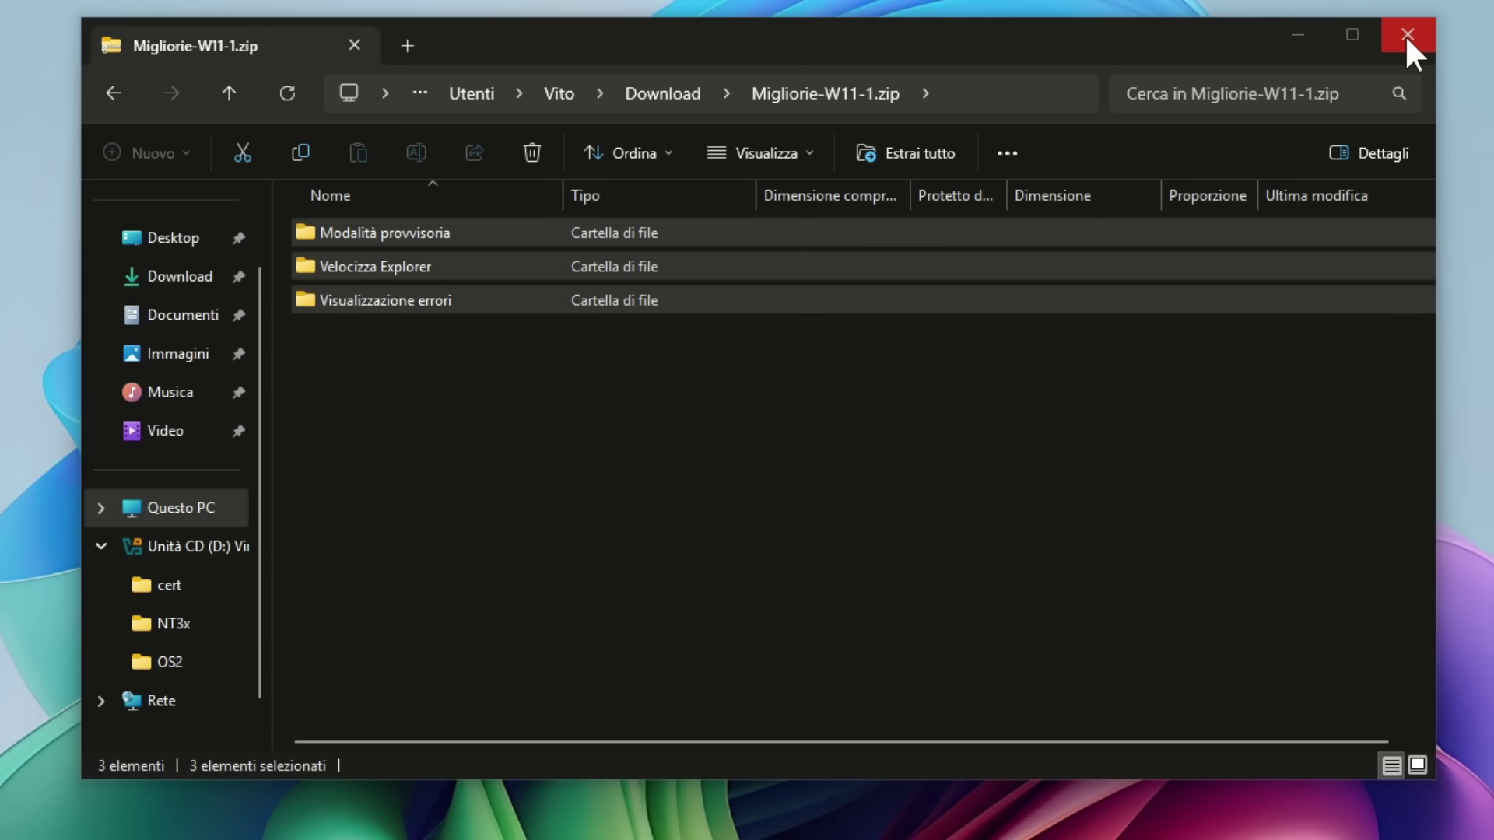
left_click(1407, 34)
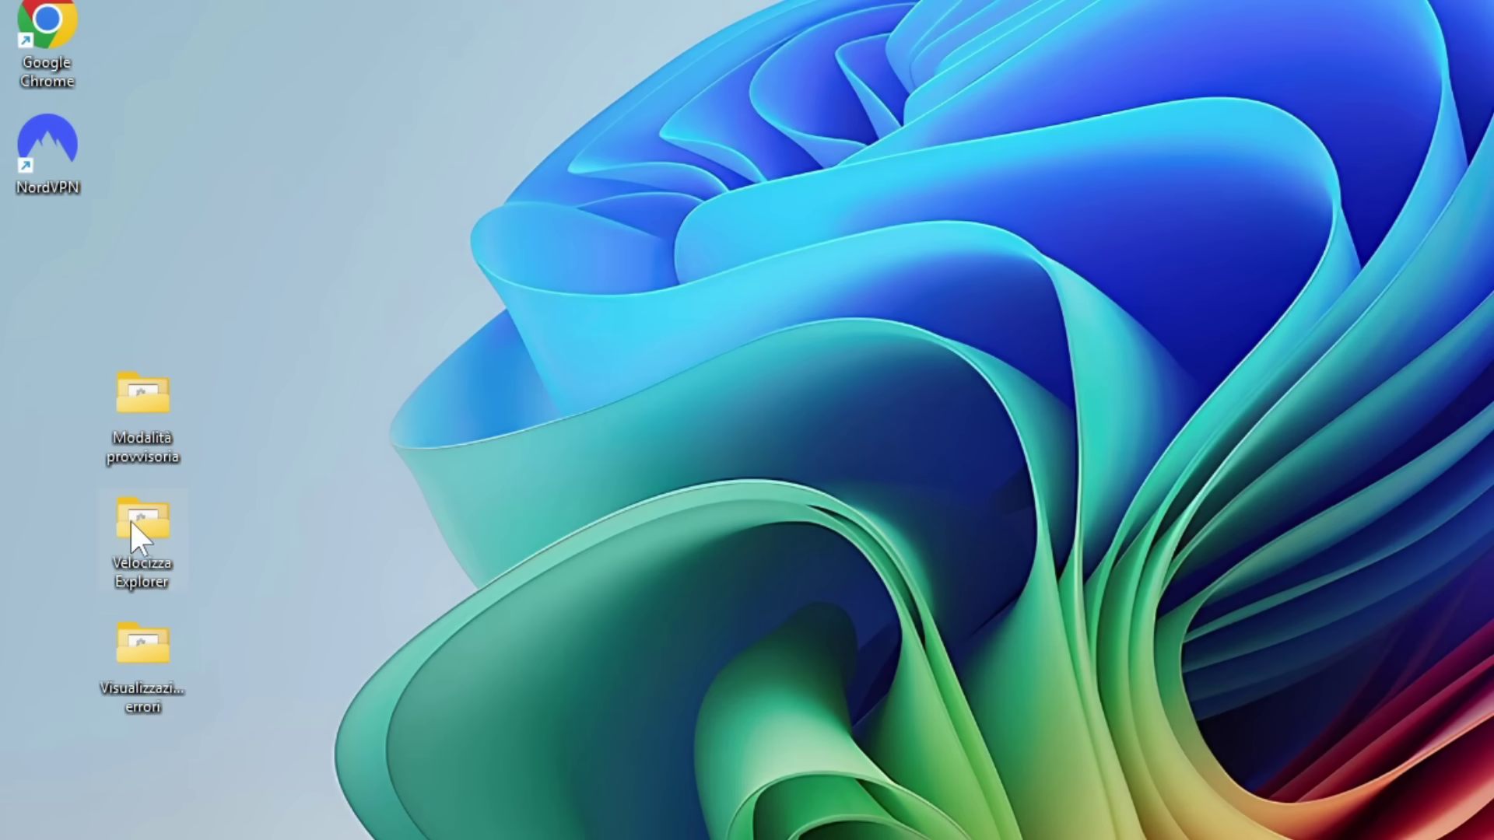
Open the Velocizza Explorer folder on the desktop and read its info.txt file, closing the text file when done
mouse_move(136, 524)
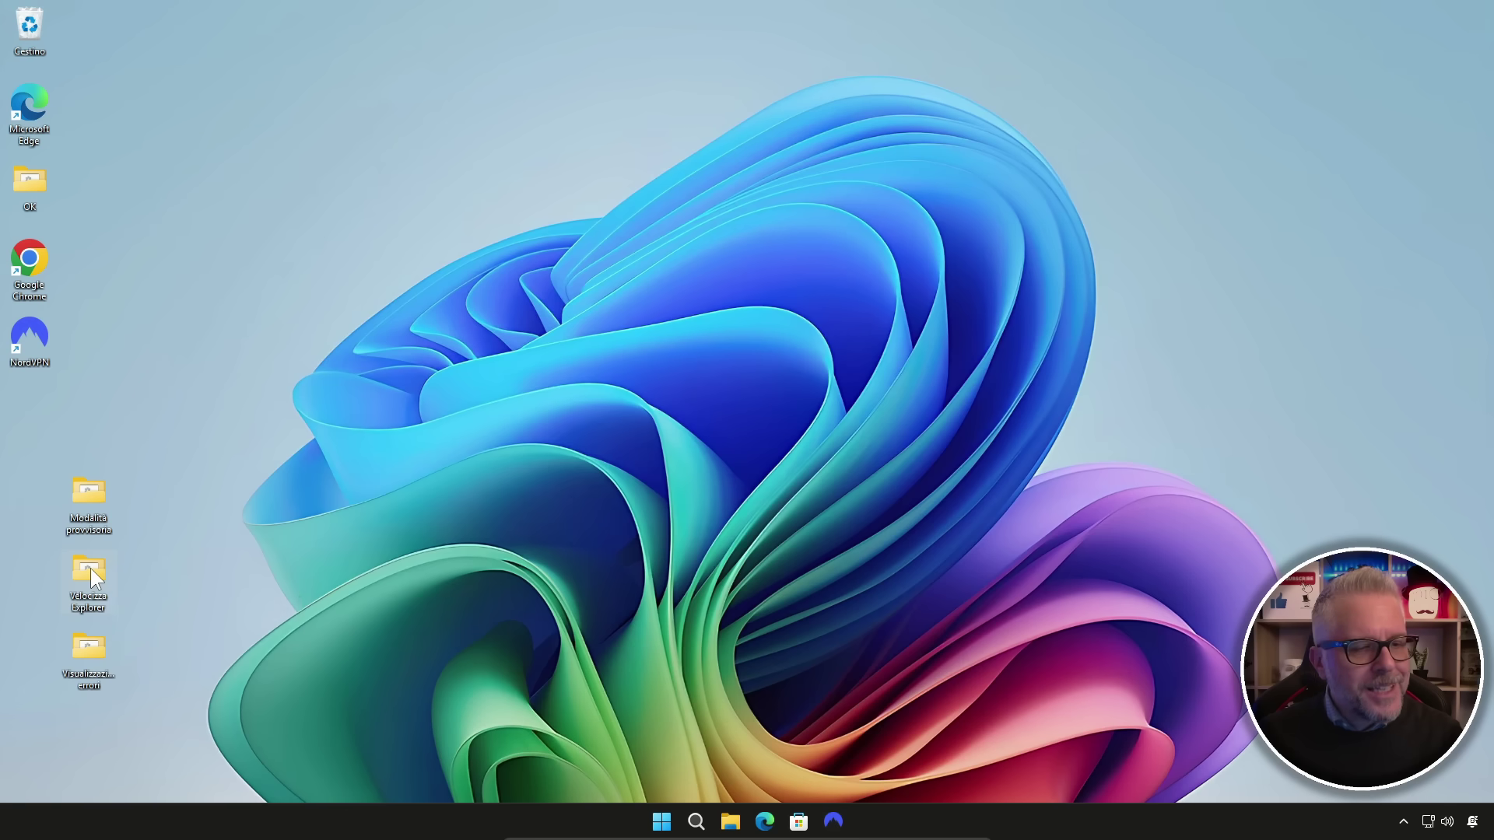
double_click(143, 517)
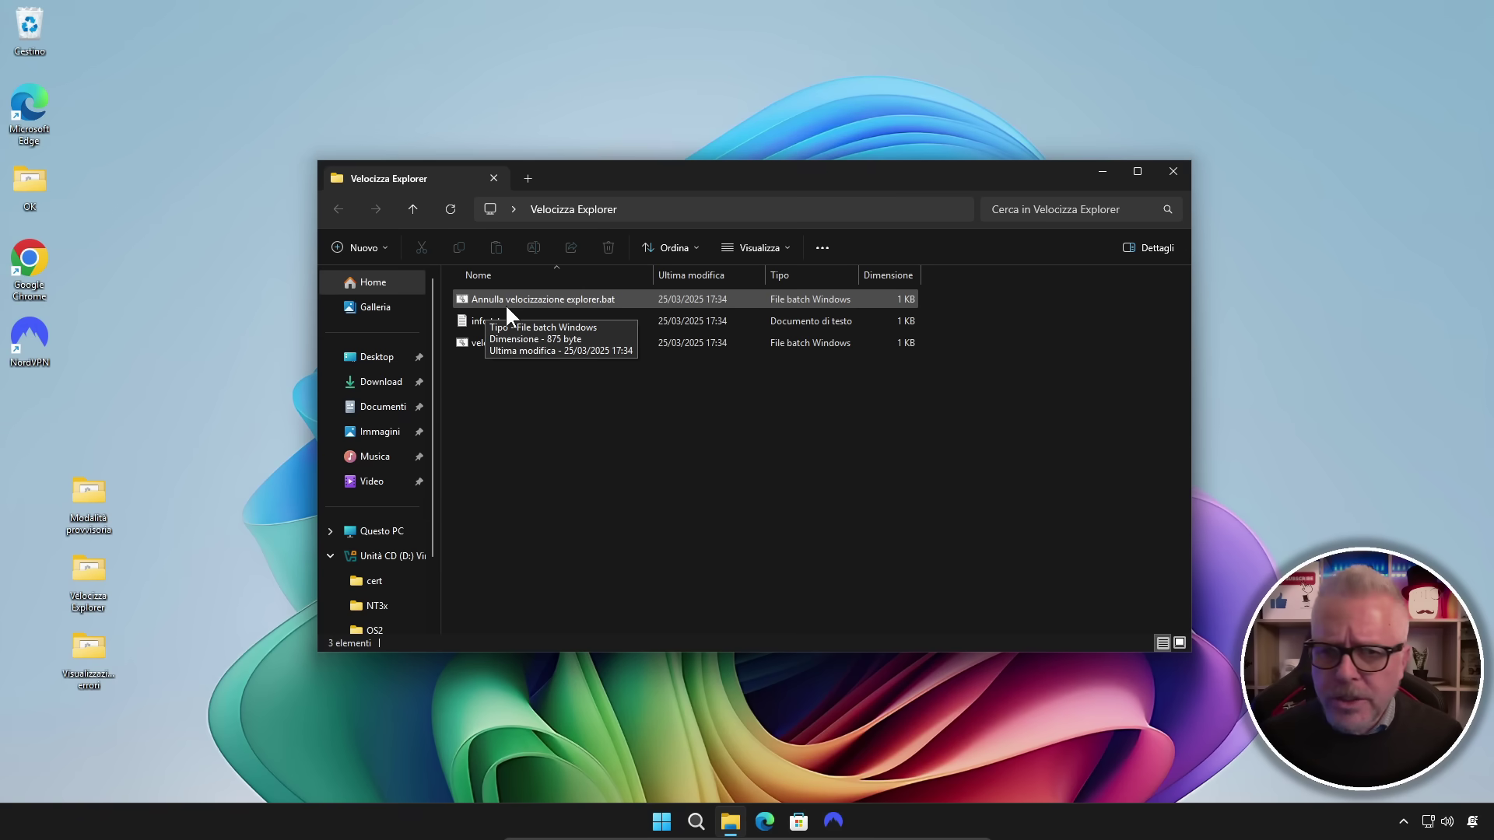
left_click(516, 299)
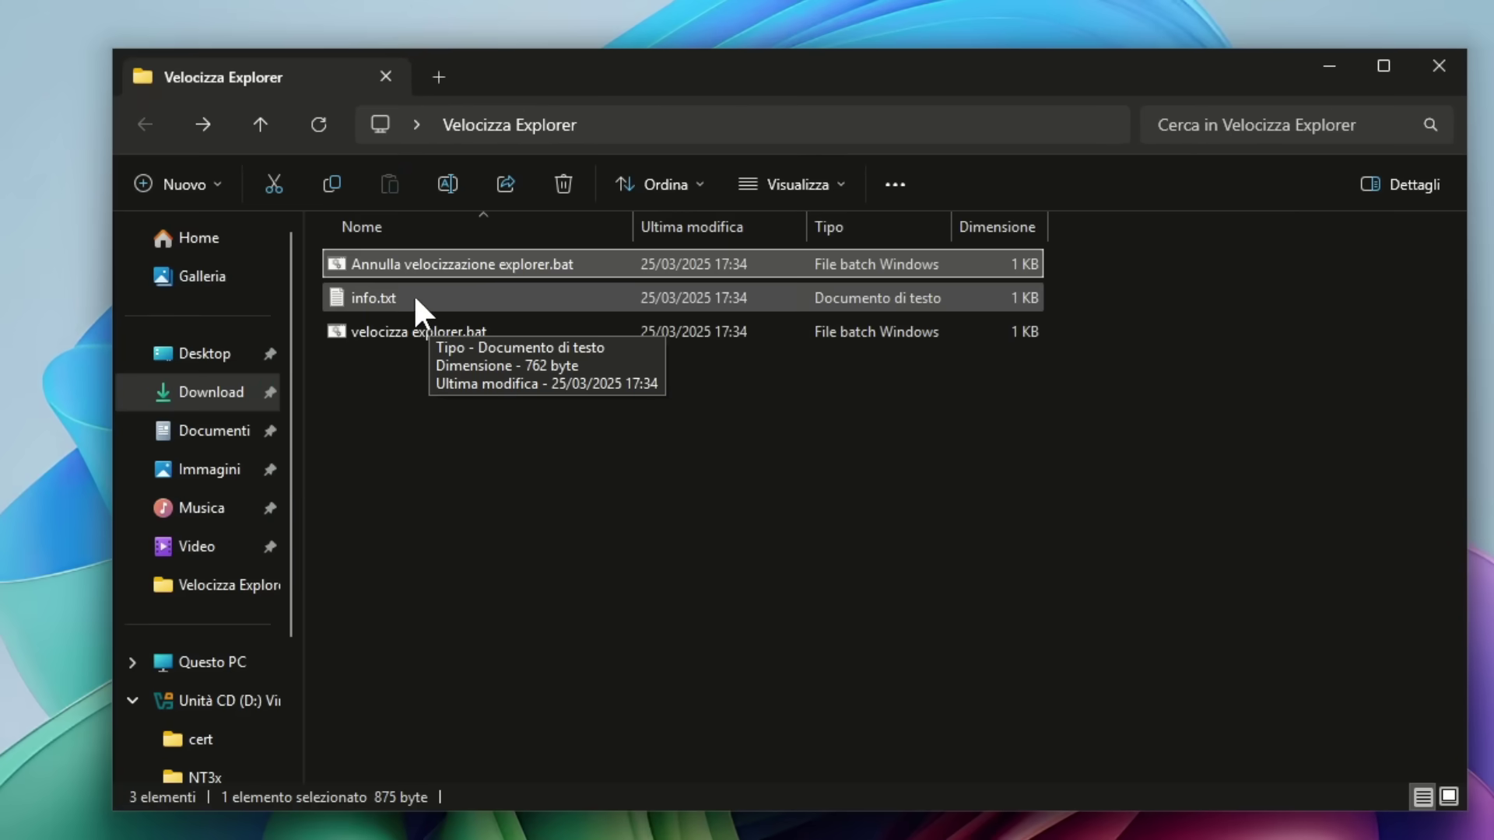
double_click(394, 296)
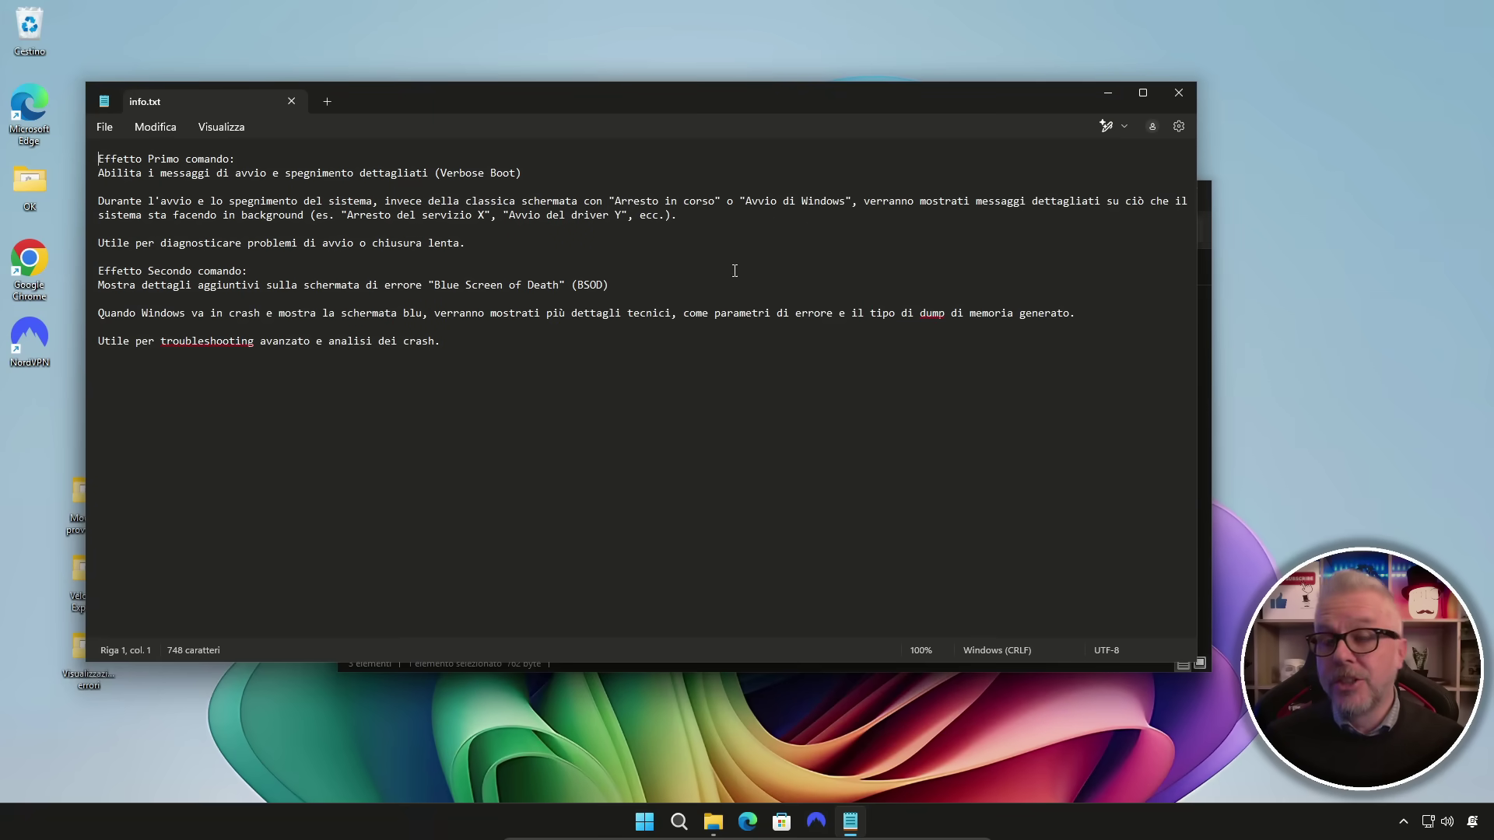
left_click(1167, 93)
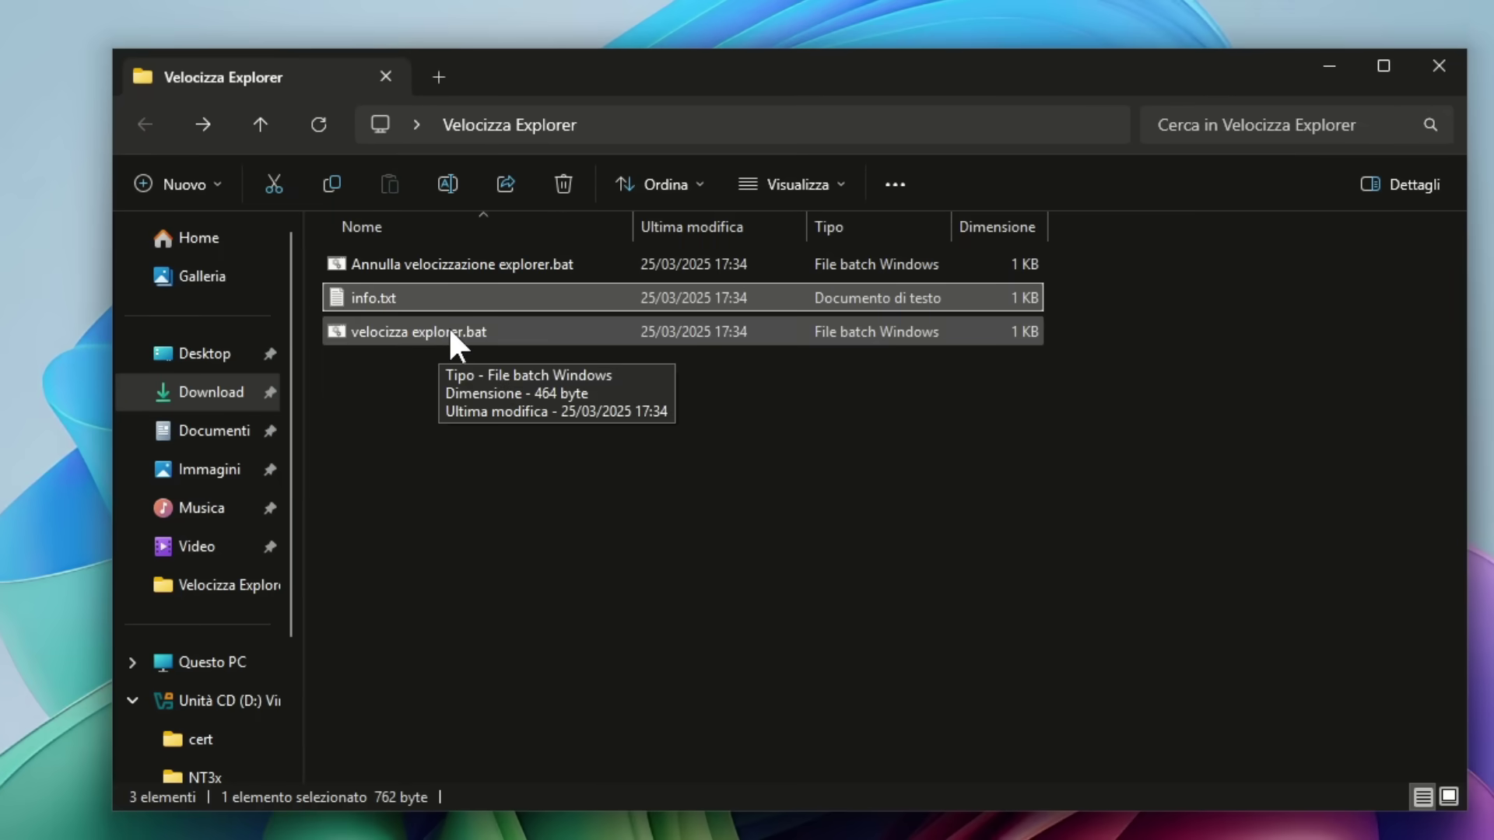
Run velocizza explorer.bat as administrator and allow it to make changes to the device
left_click(413, 332)
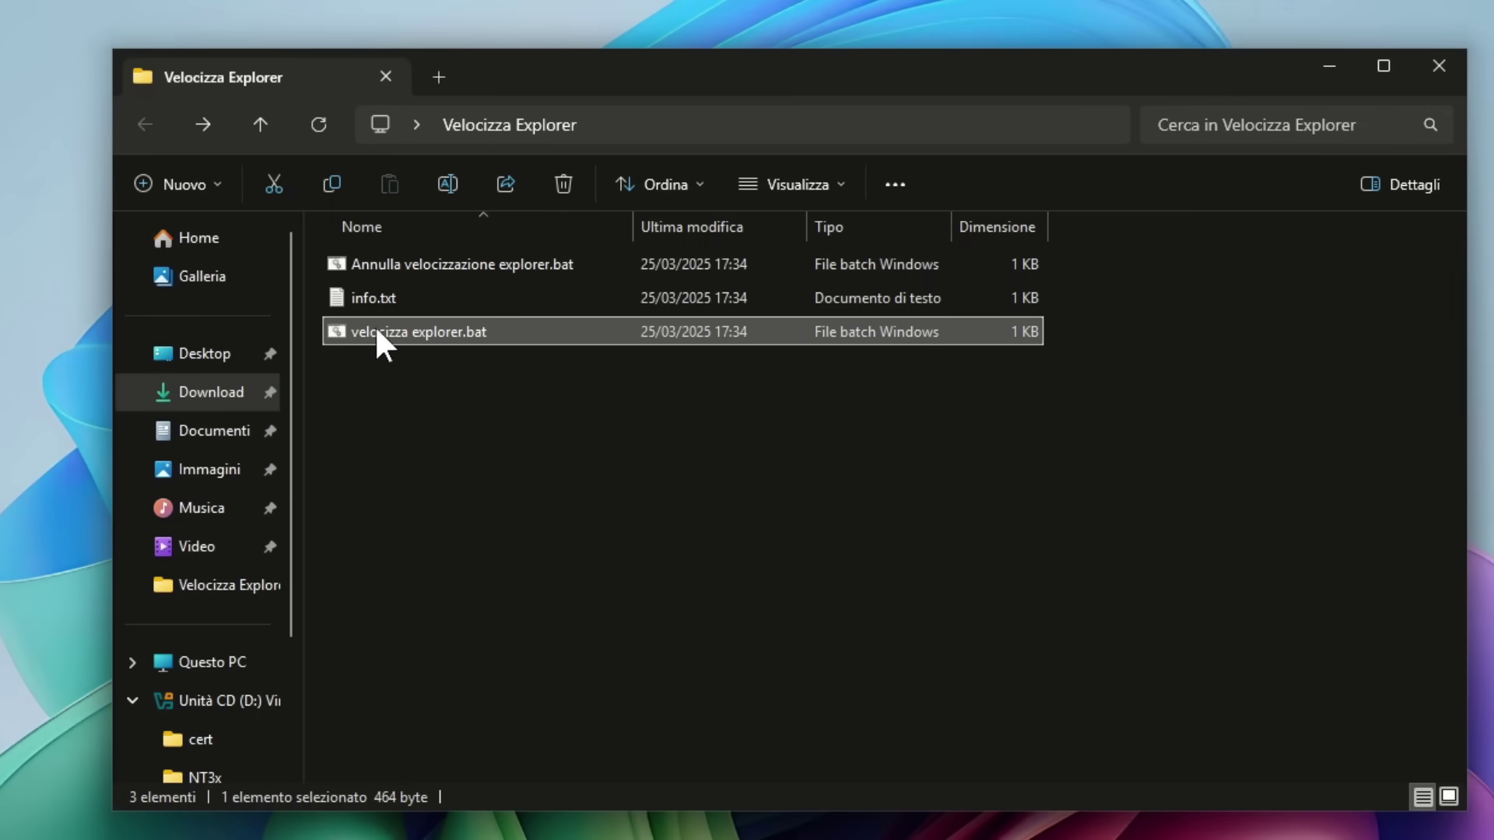
right_click(450, 327)
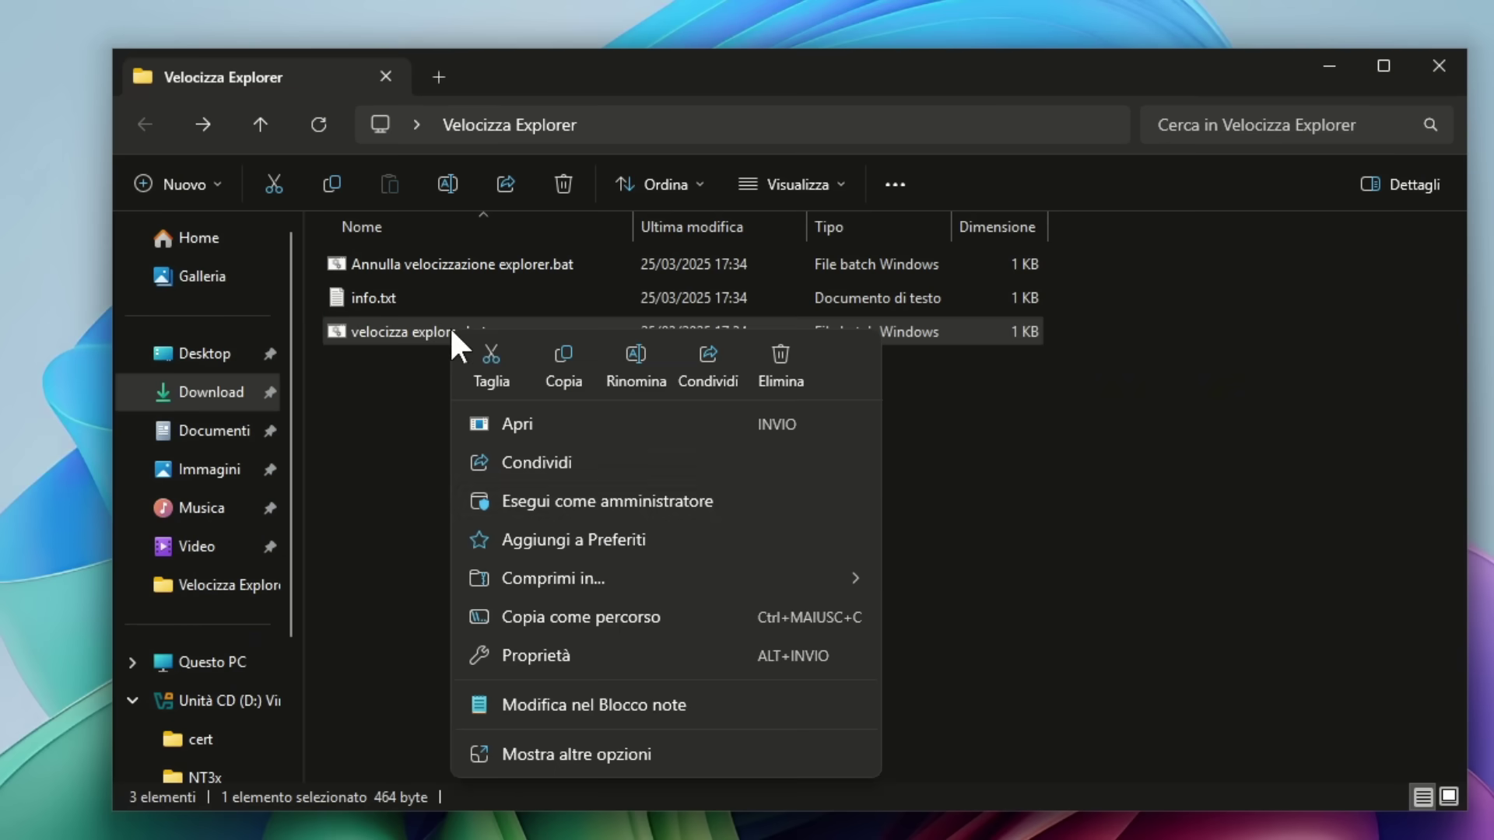
left_click(635, 499)
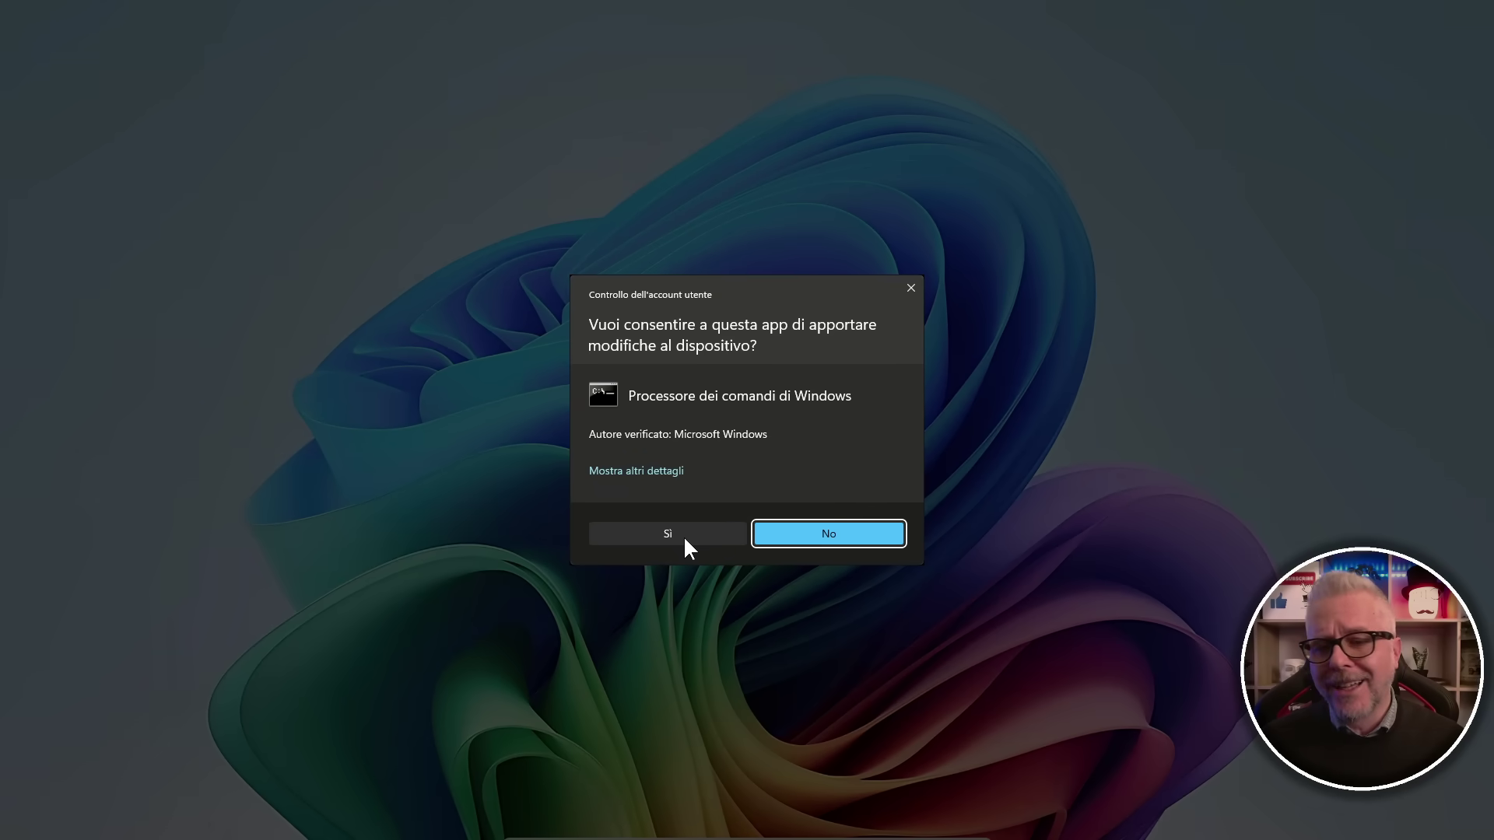
left_click(683, 535)
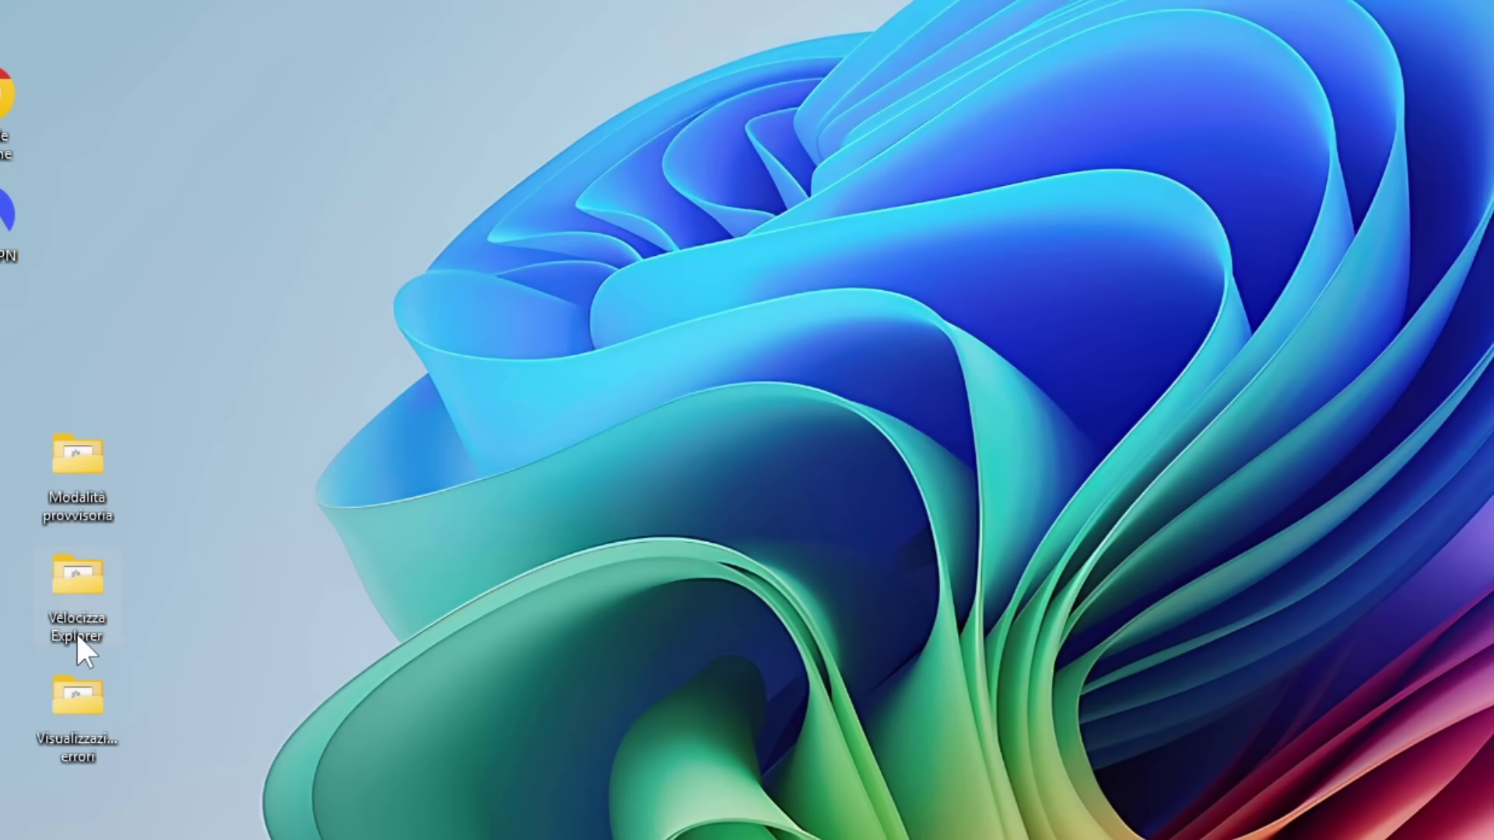
Reopen the Velocizza Explorer folder to review its batch files, closing the window when done
double_click(72, 580)
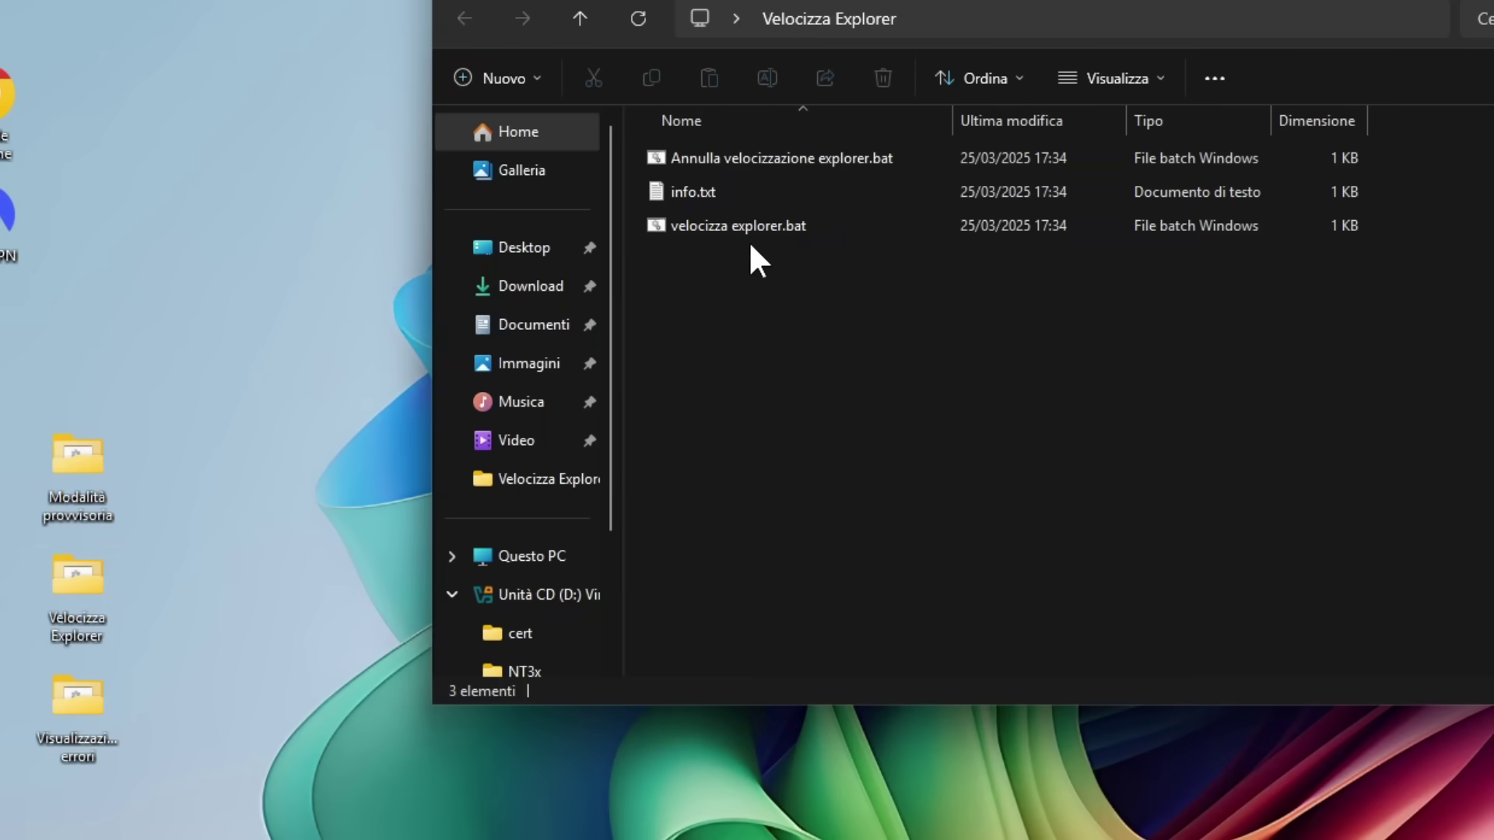
left_click(655, 229)
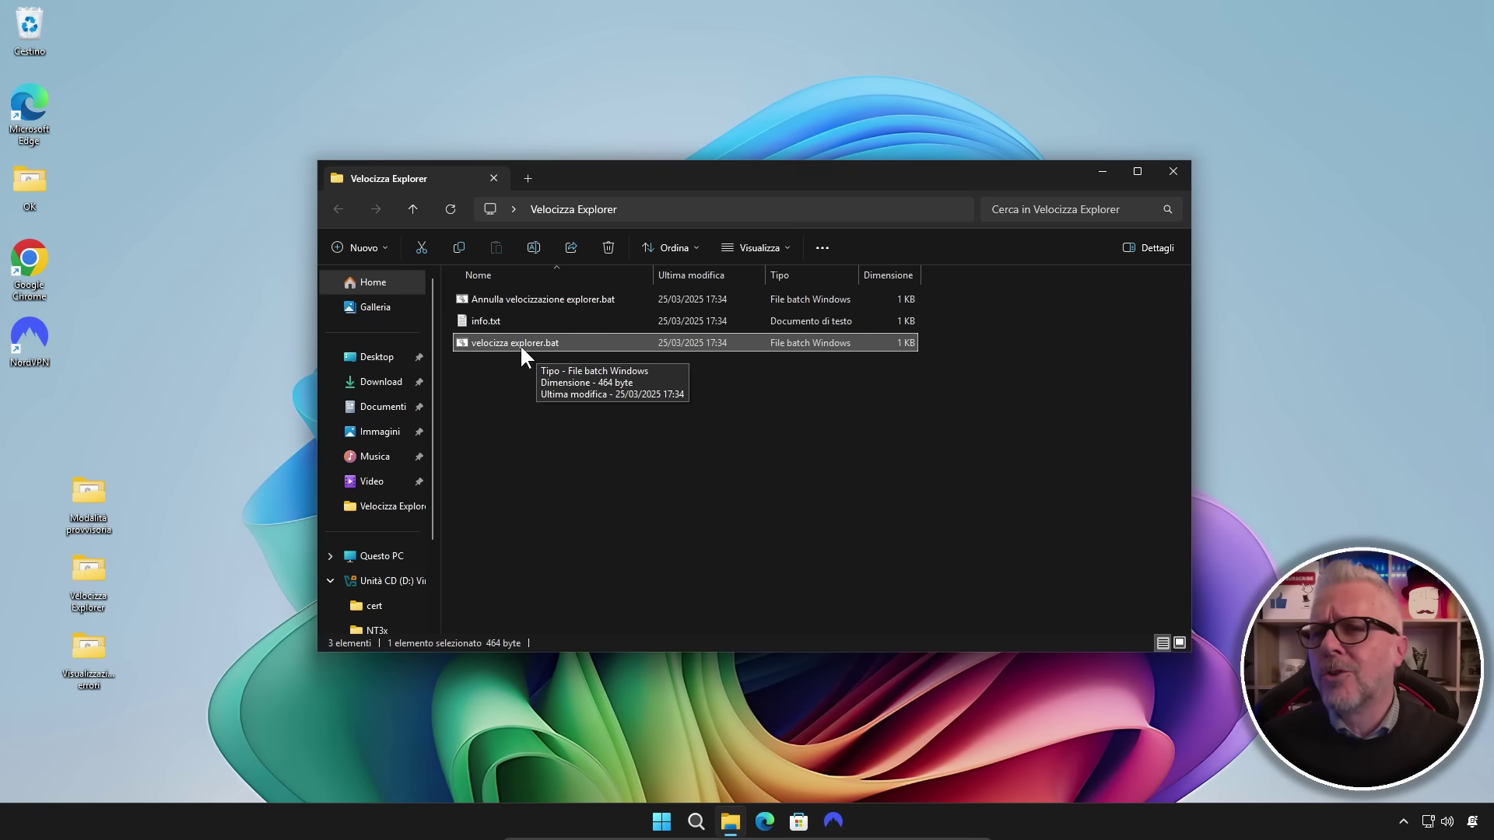
left_click(1173, 171)
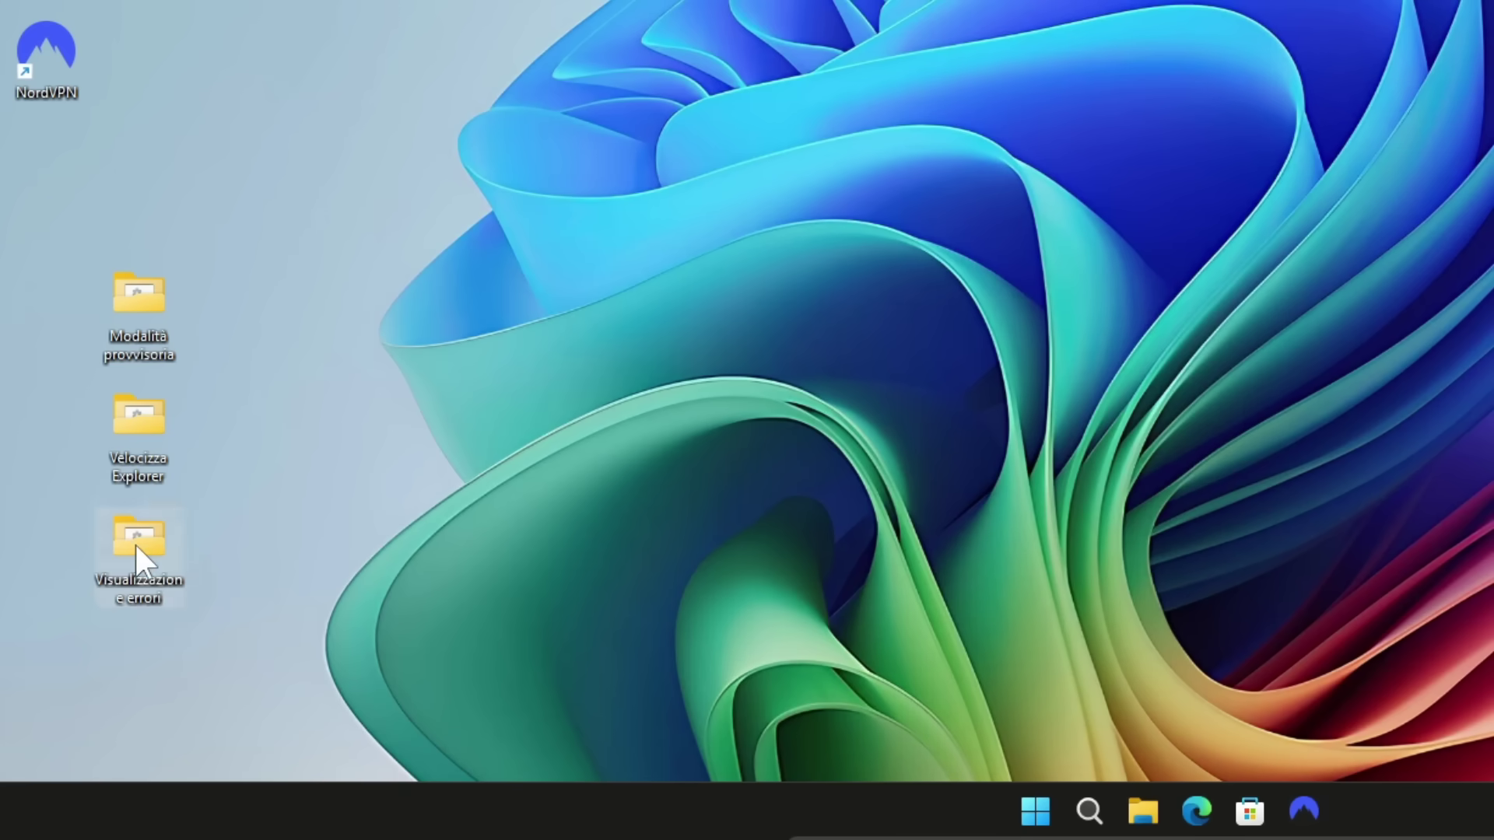
Run Visualizzazione dettagliata errori.bat from the Visualizzazione errori folder as administrator, allow its changes to the device, and close the folder
mouse_move(100, 651)
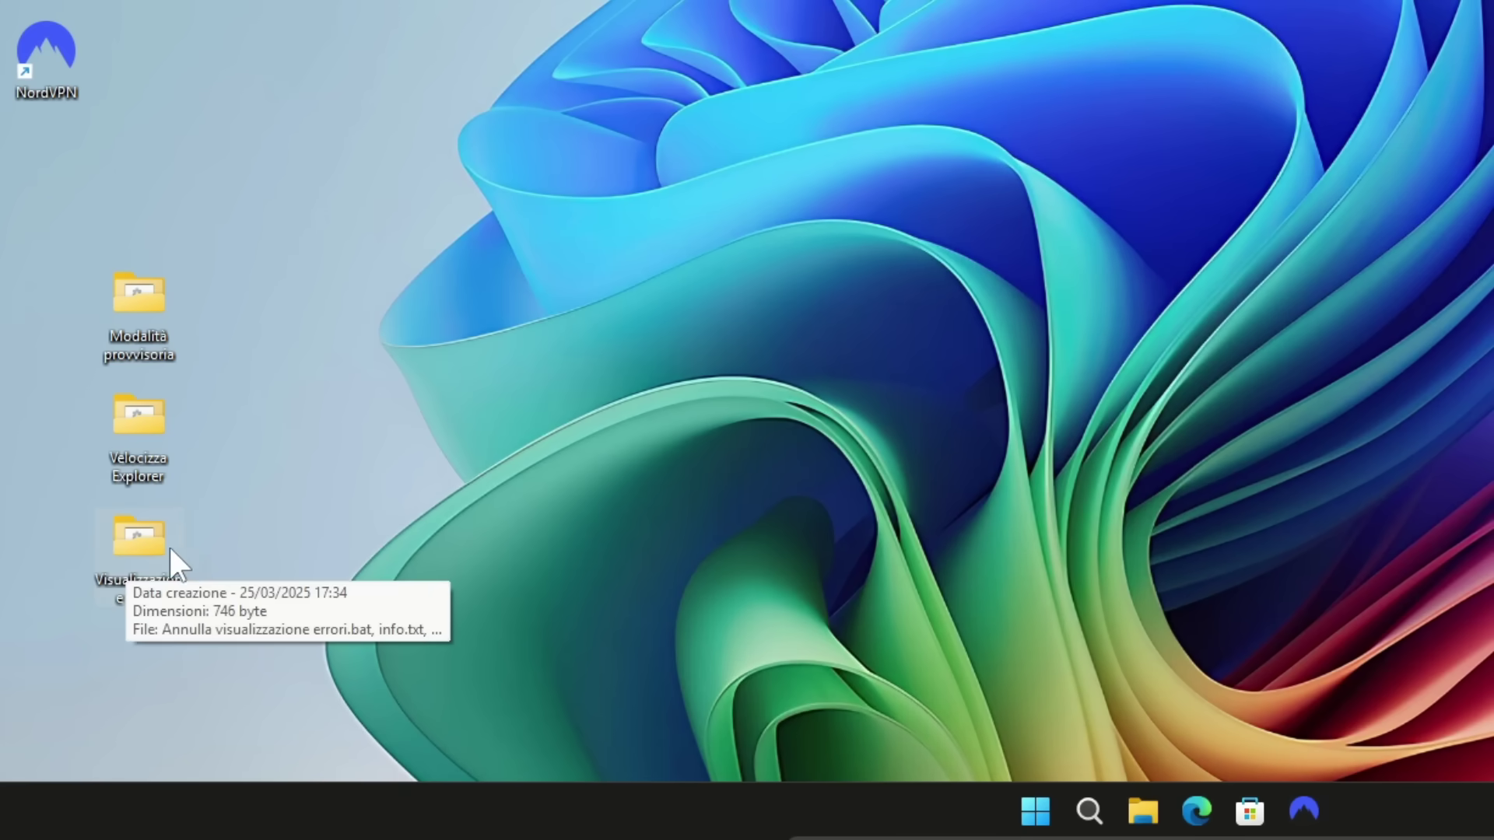
double_click(129, 536)
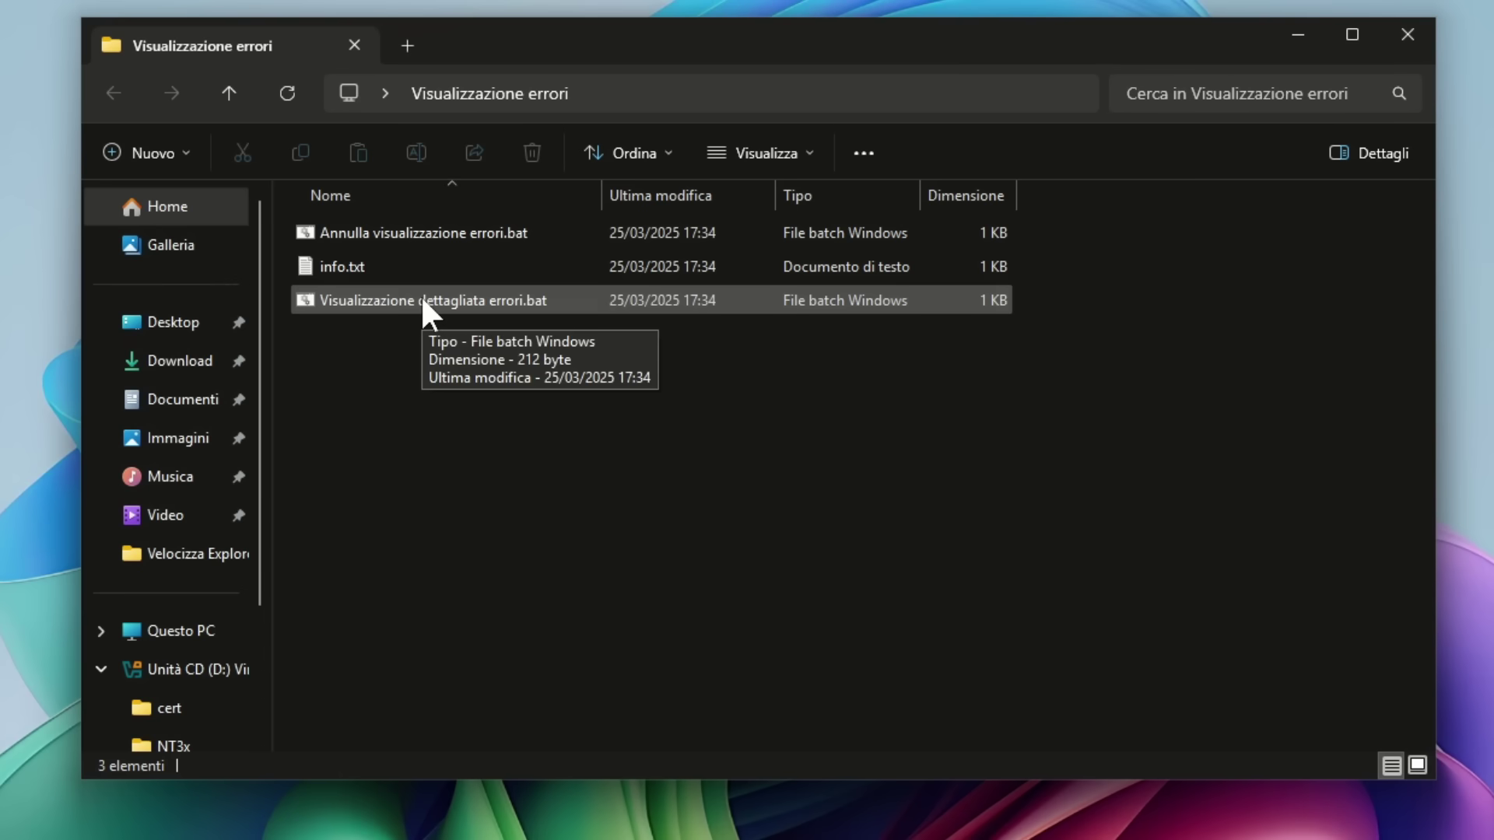
right_click(537, 344)
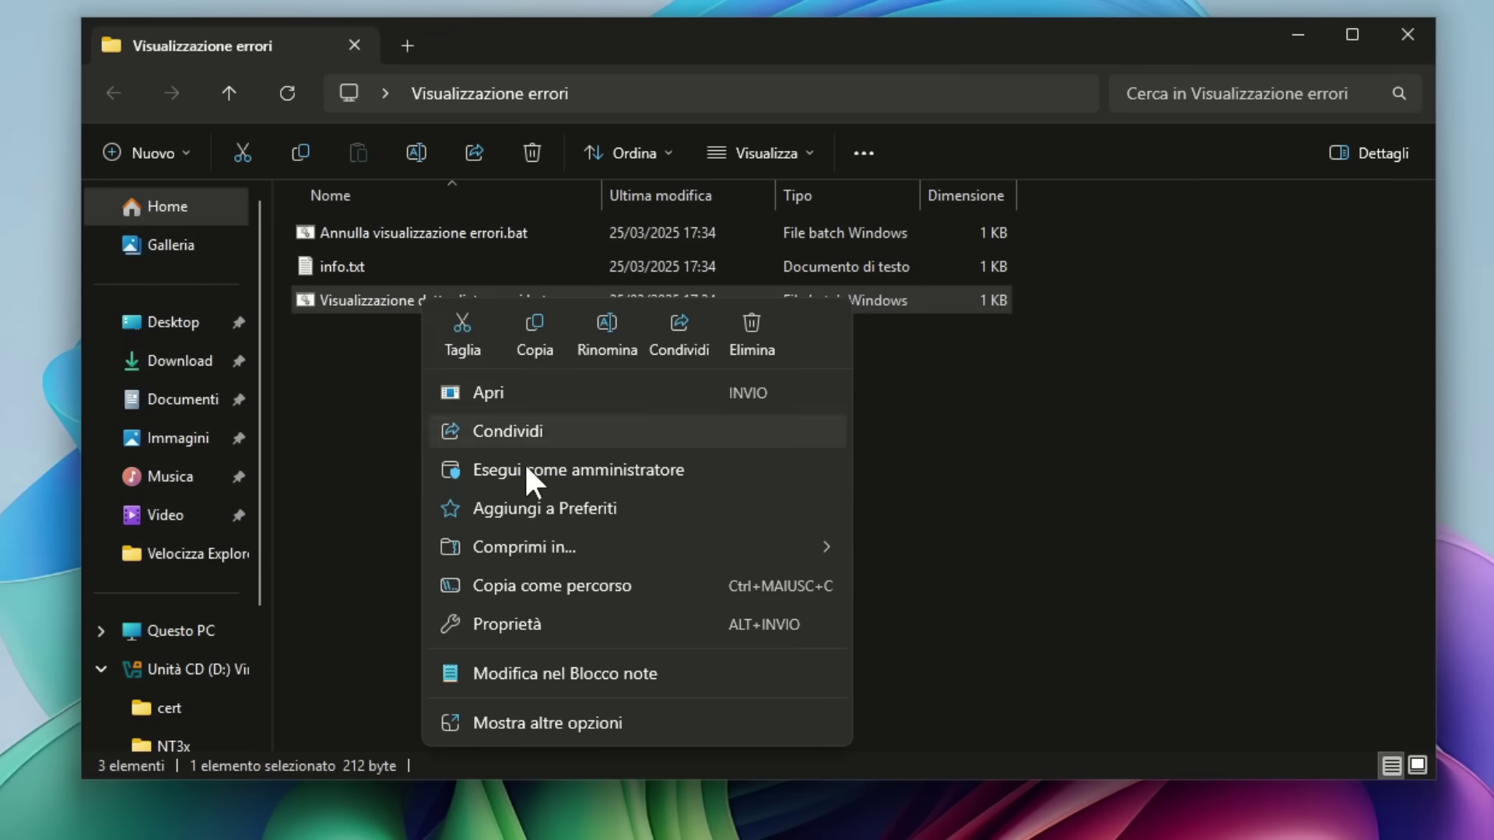
left_click(604, 462)
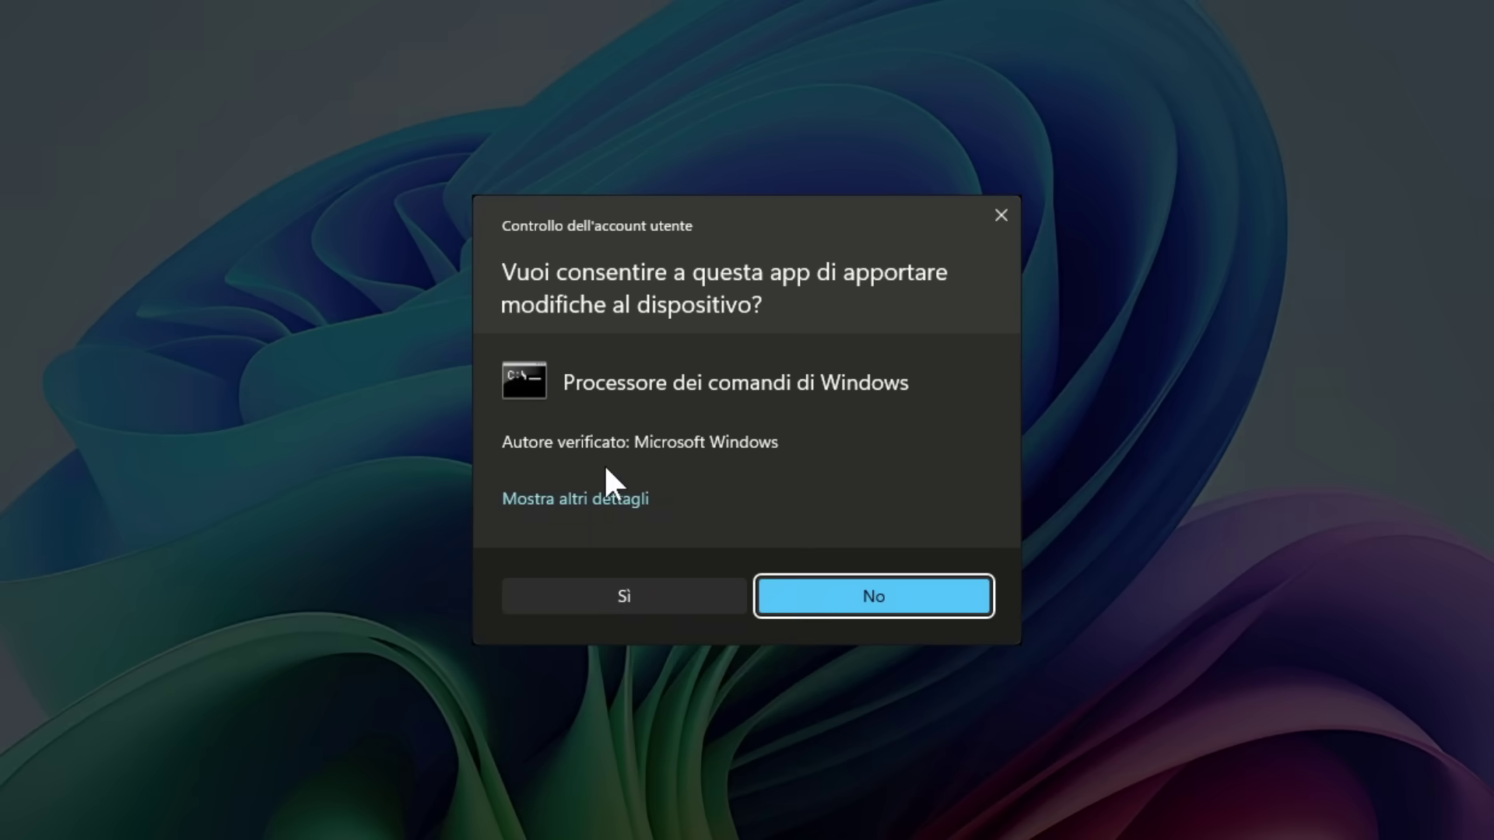
left_click(639, 593)
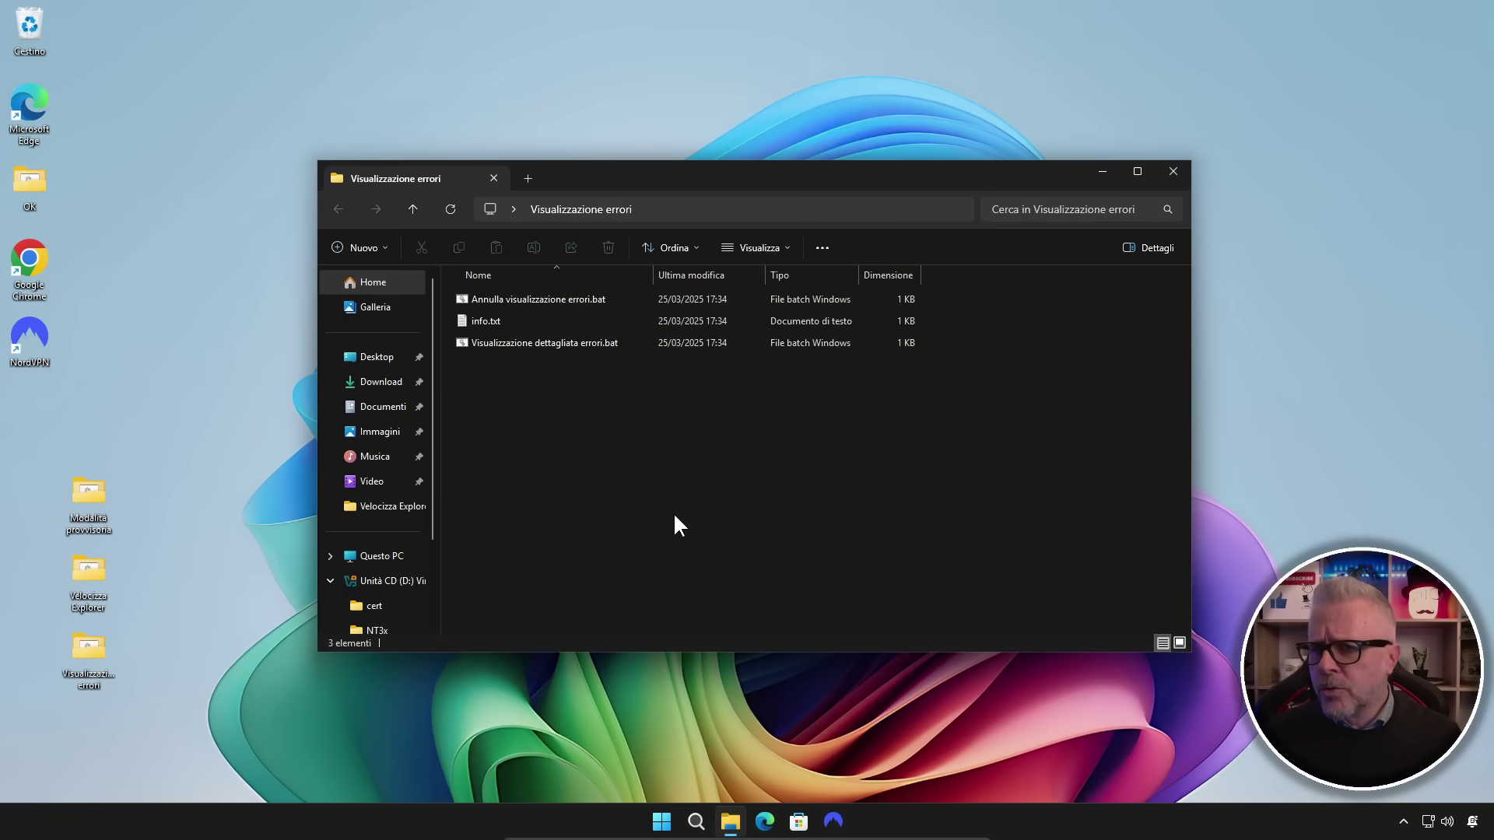
left_click(1173, 170)
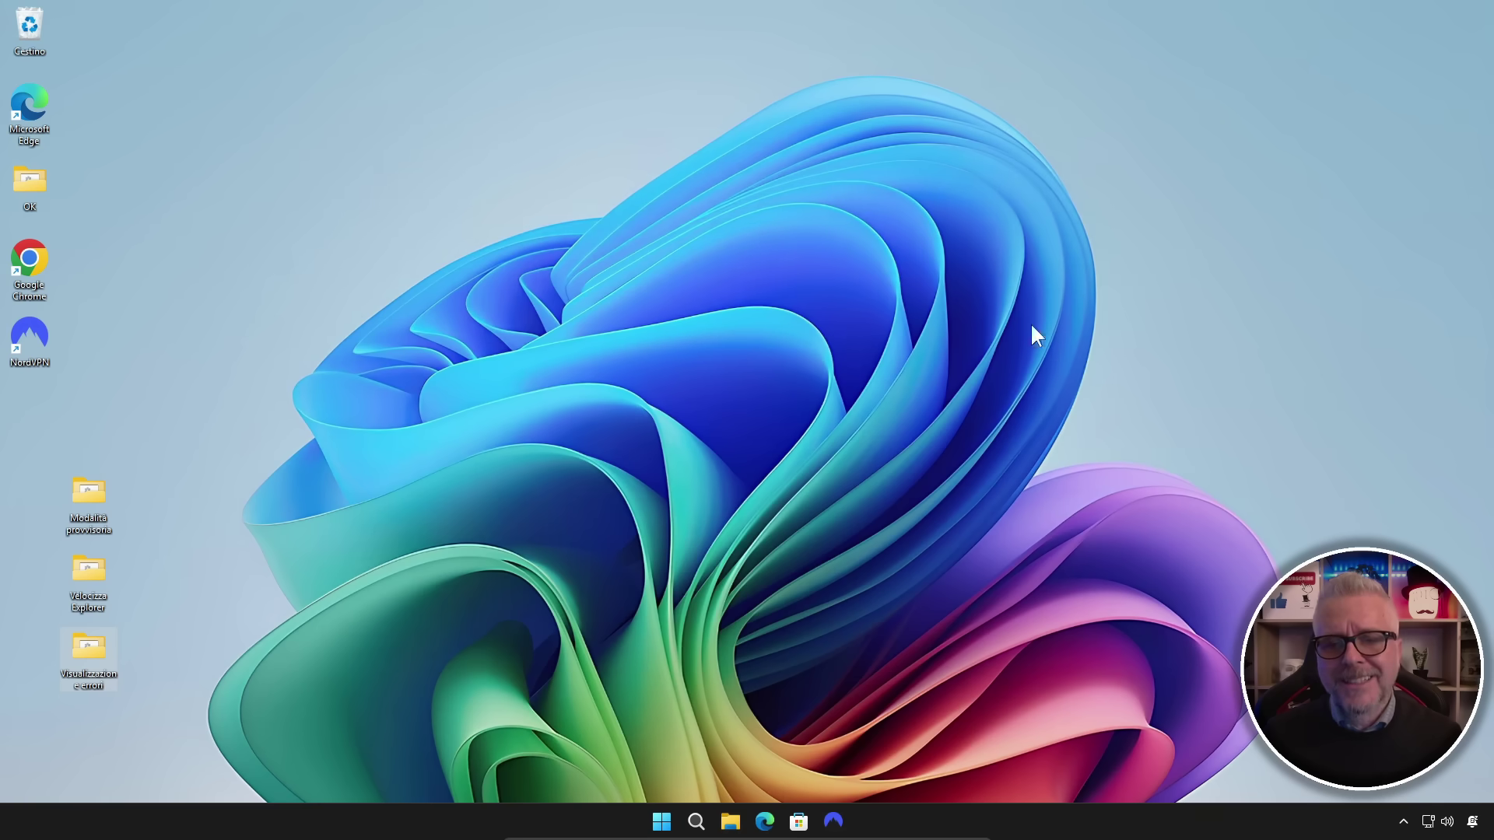
Restart the system to apply the detailed error display change
left_click(659, 823)
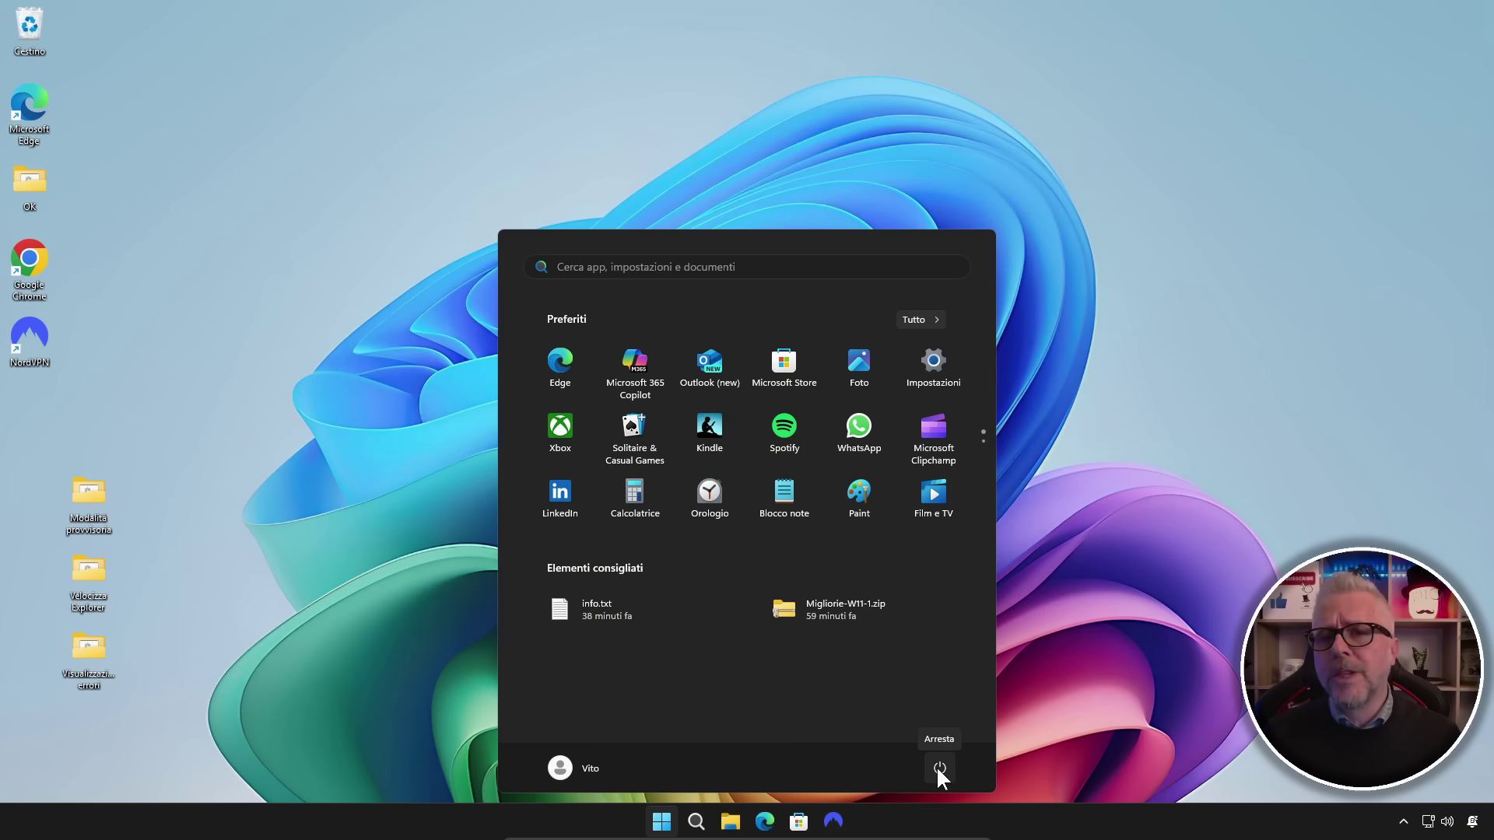
left_click(938, 769)
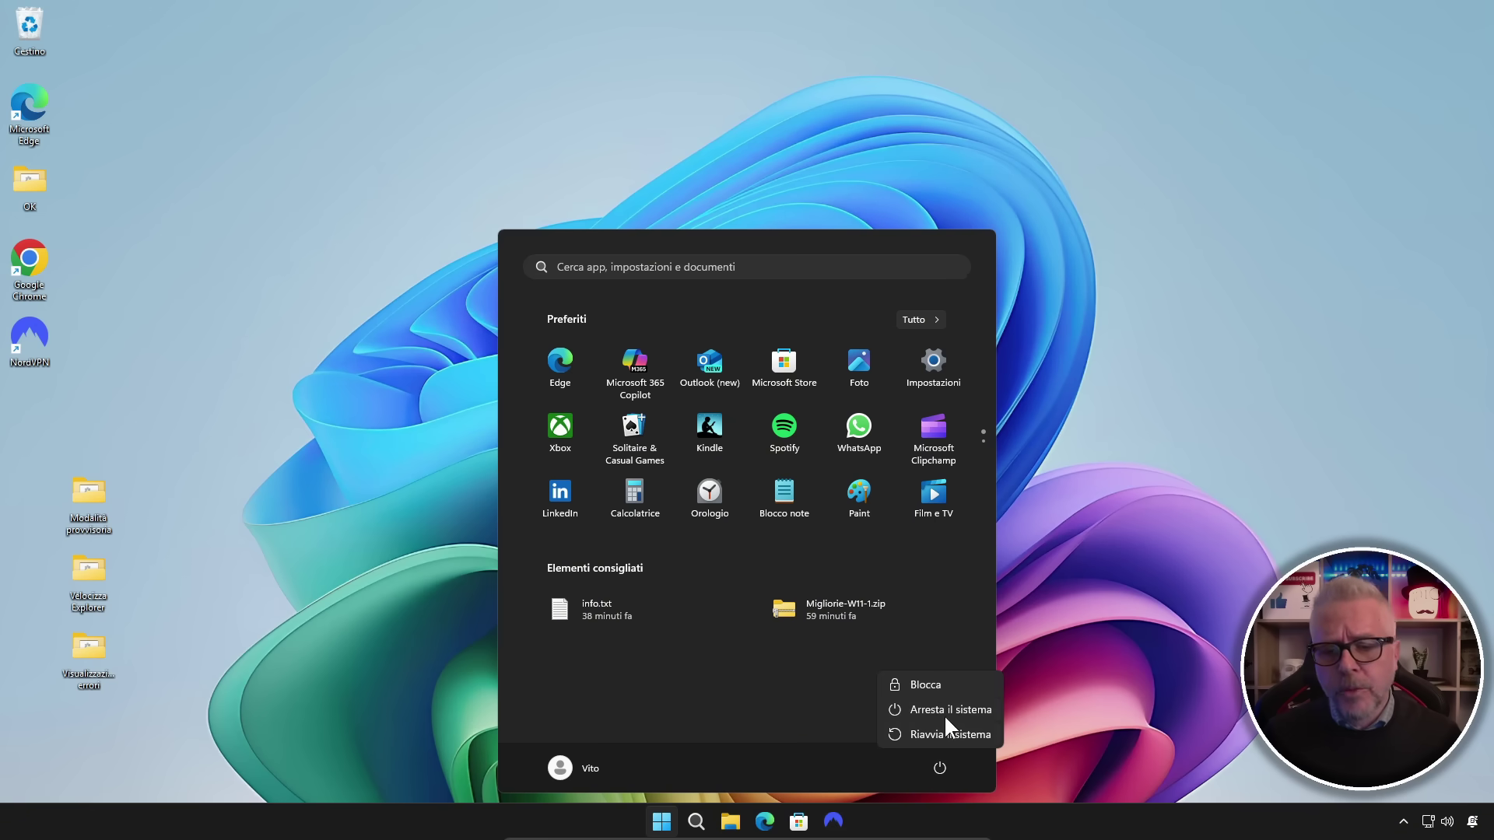
left_click(939, 735)
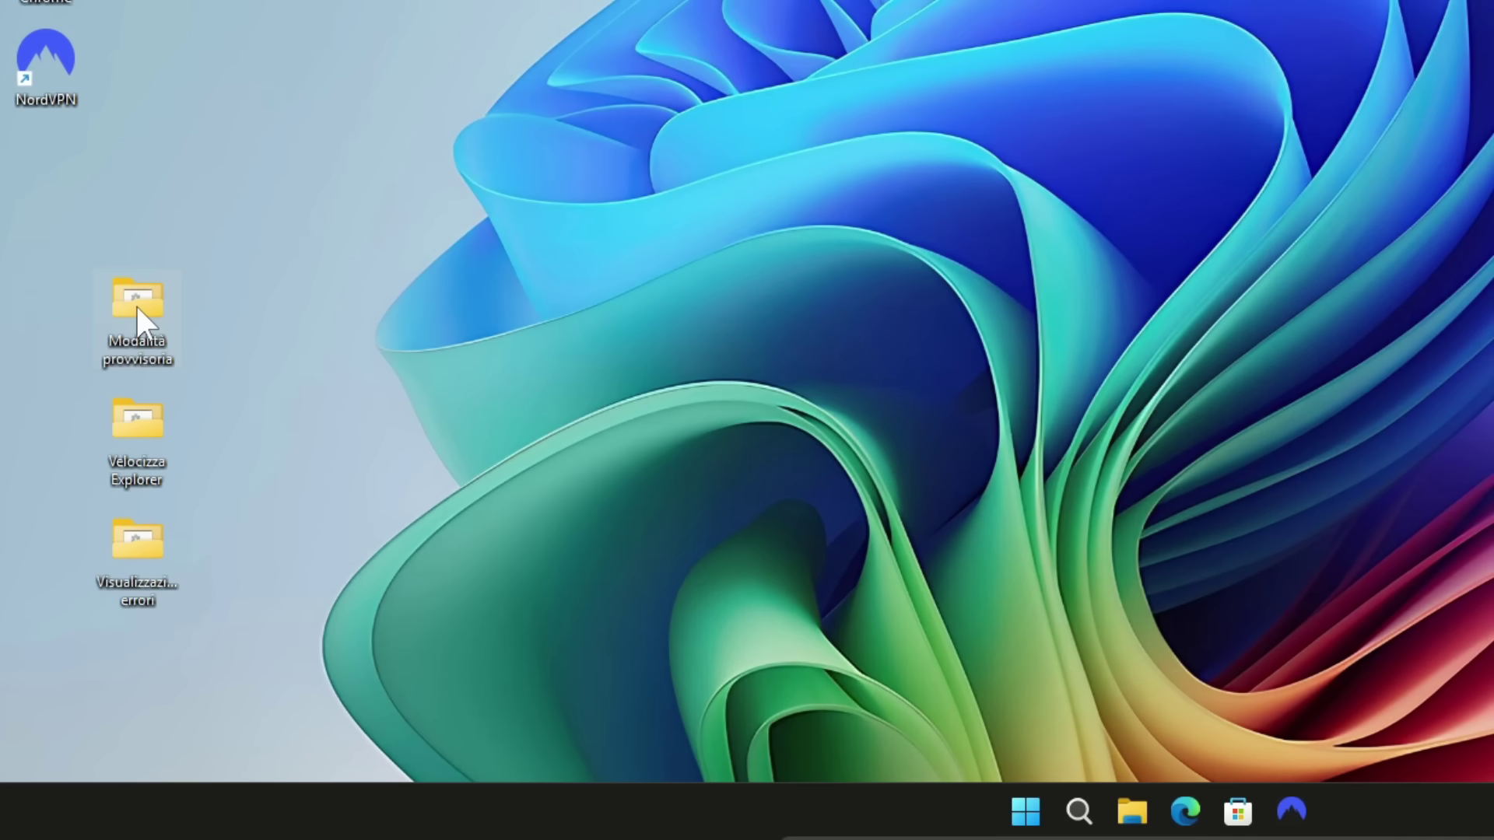
Run modalità provvisoria.bat from the Modalità provvisoria folder as administrator, allow its changes to the device, and close the folder
mouse_move(89, 493)
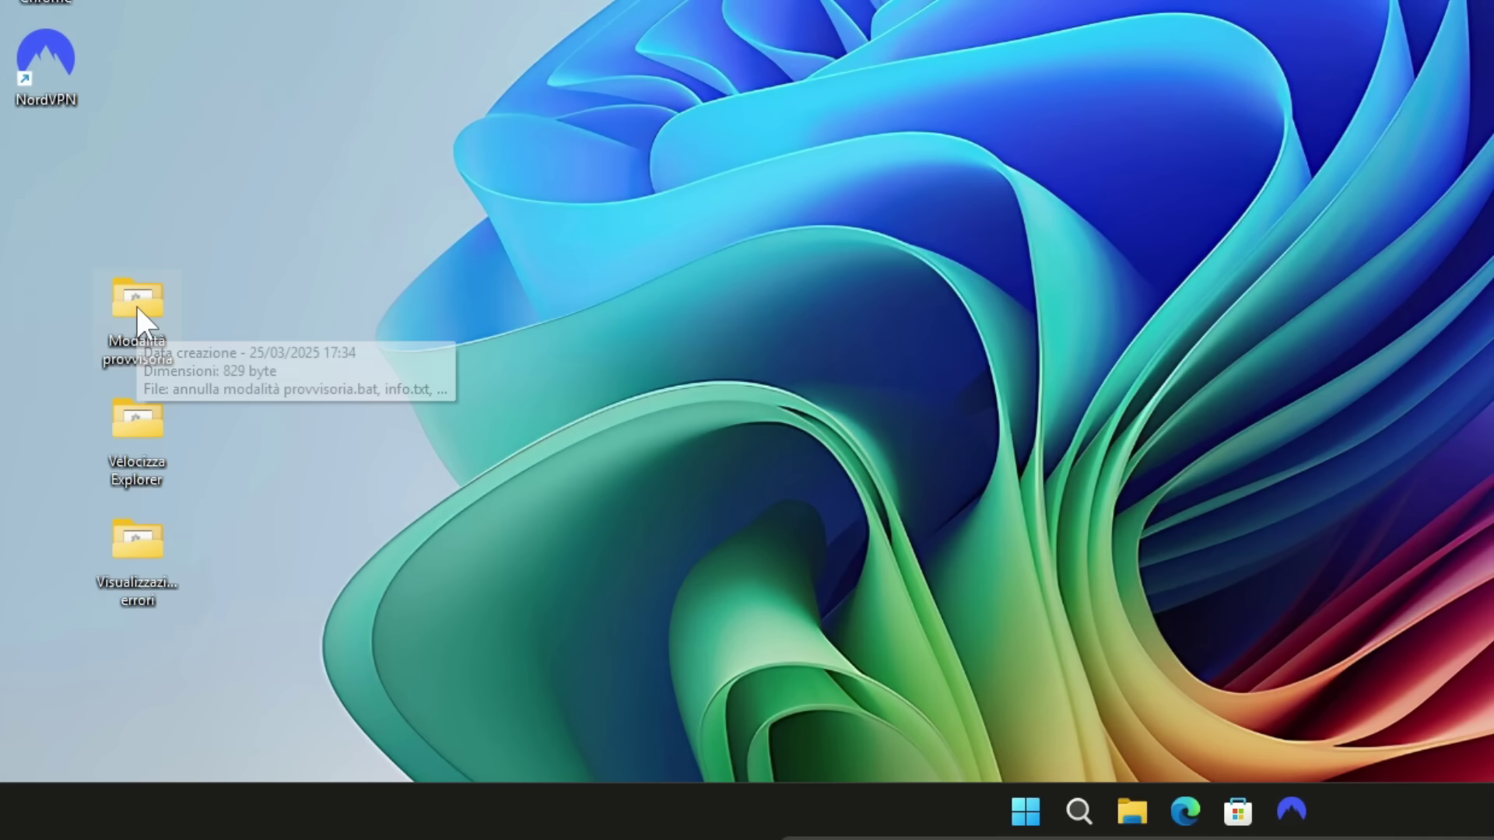
double_click(137, 307)
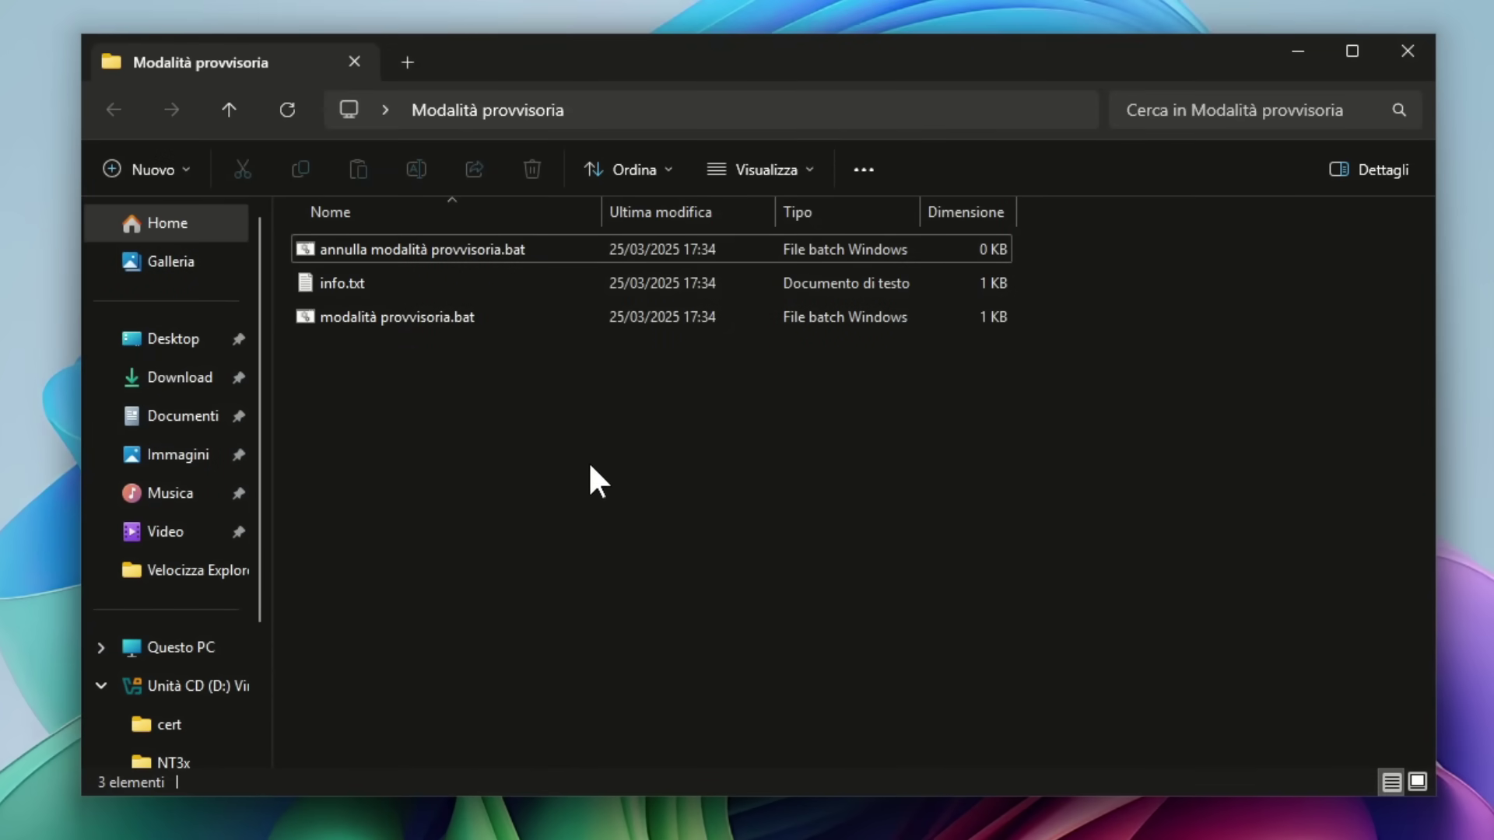
left_click(427, 321)
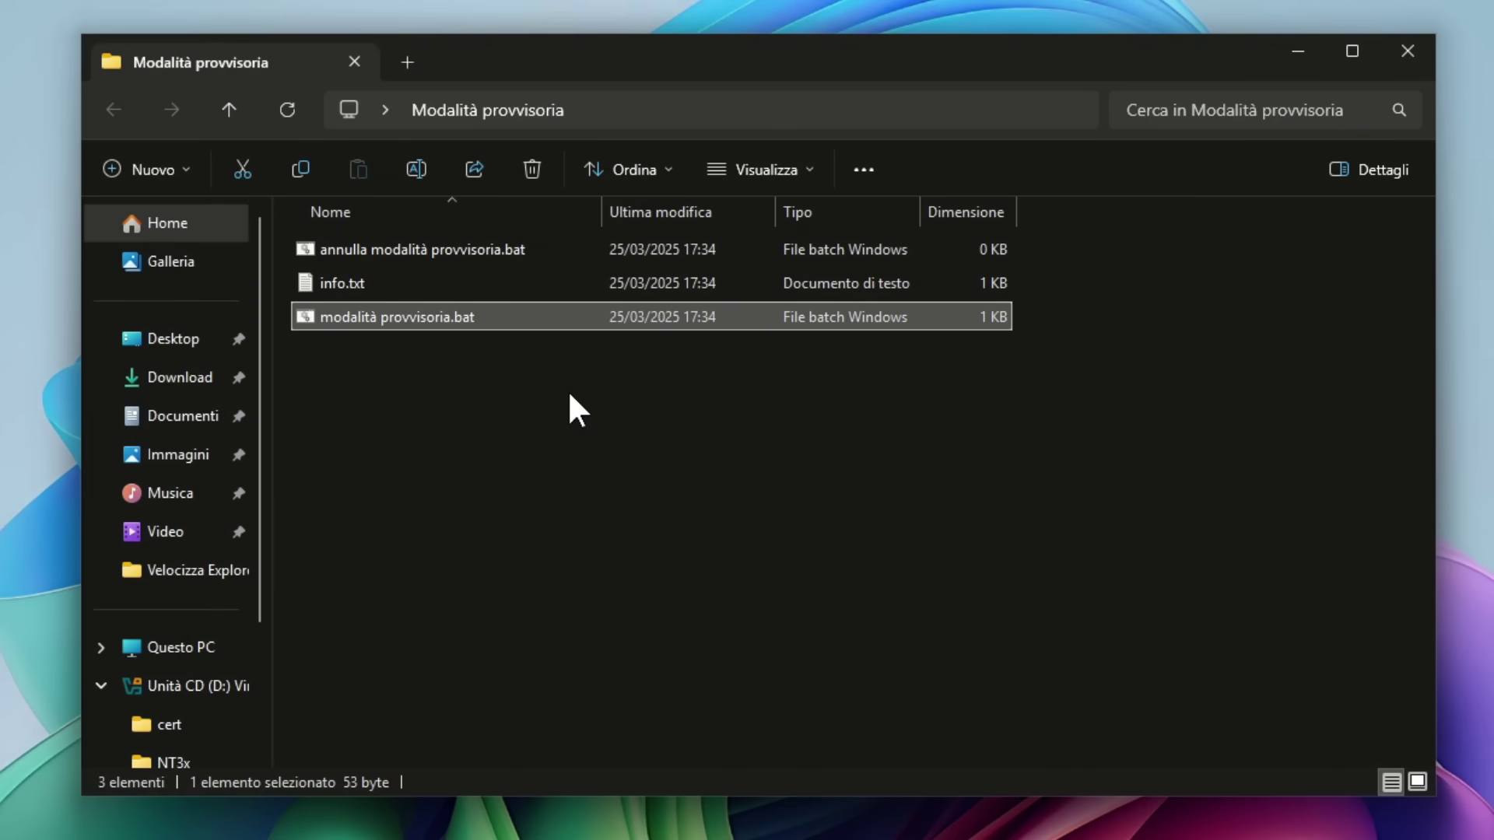
right_click(418, 327)
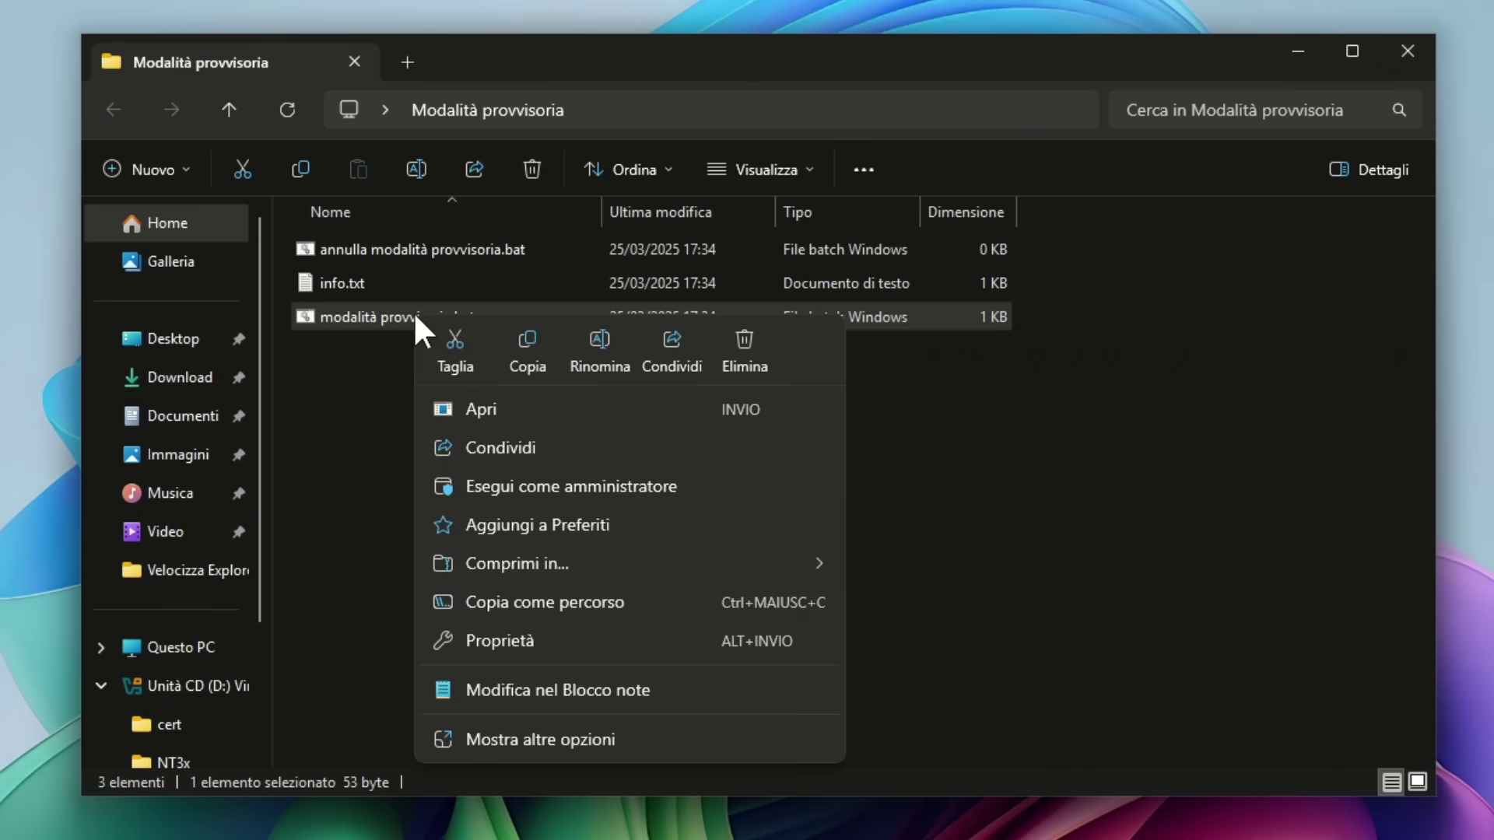
left_click(629, 486)
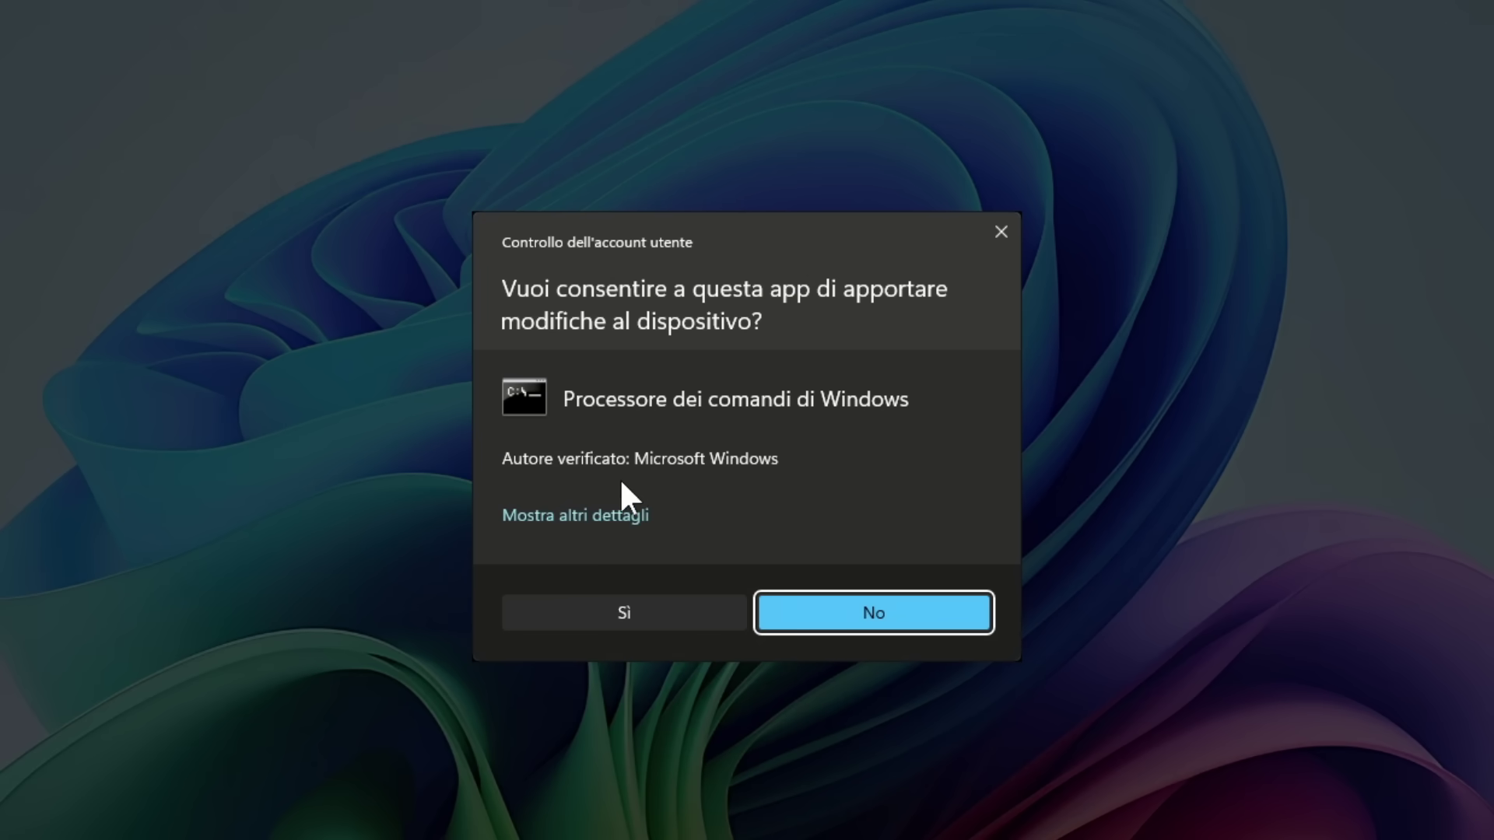
left_click(629, 615)
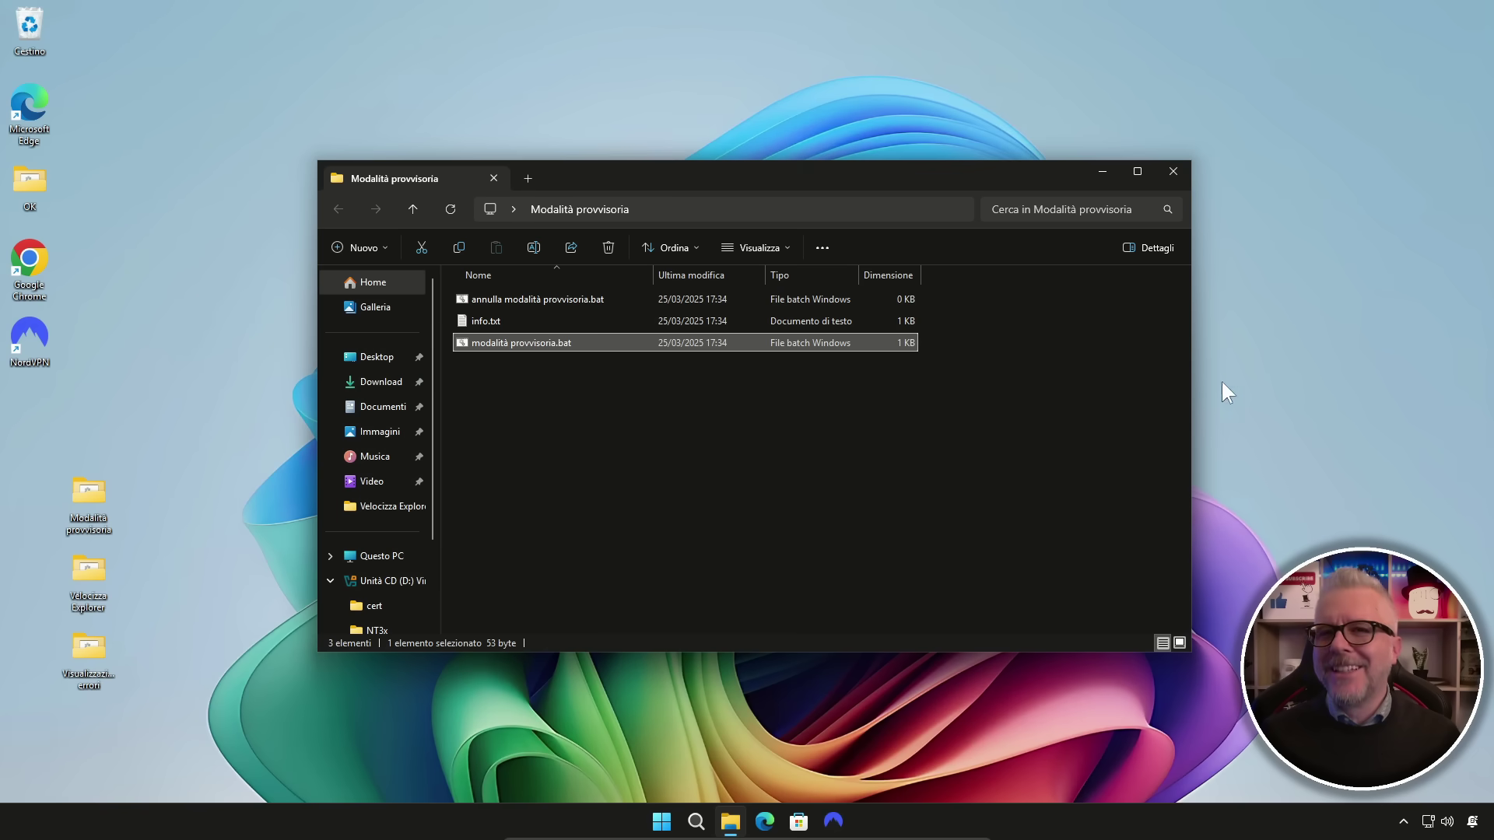
left_click(1173, 171)
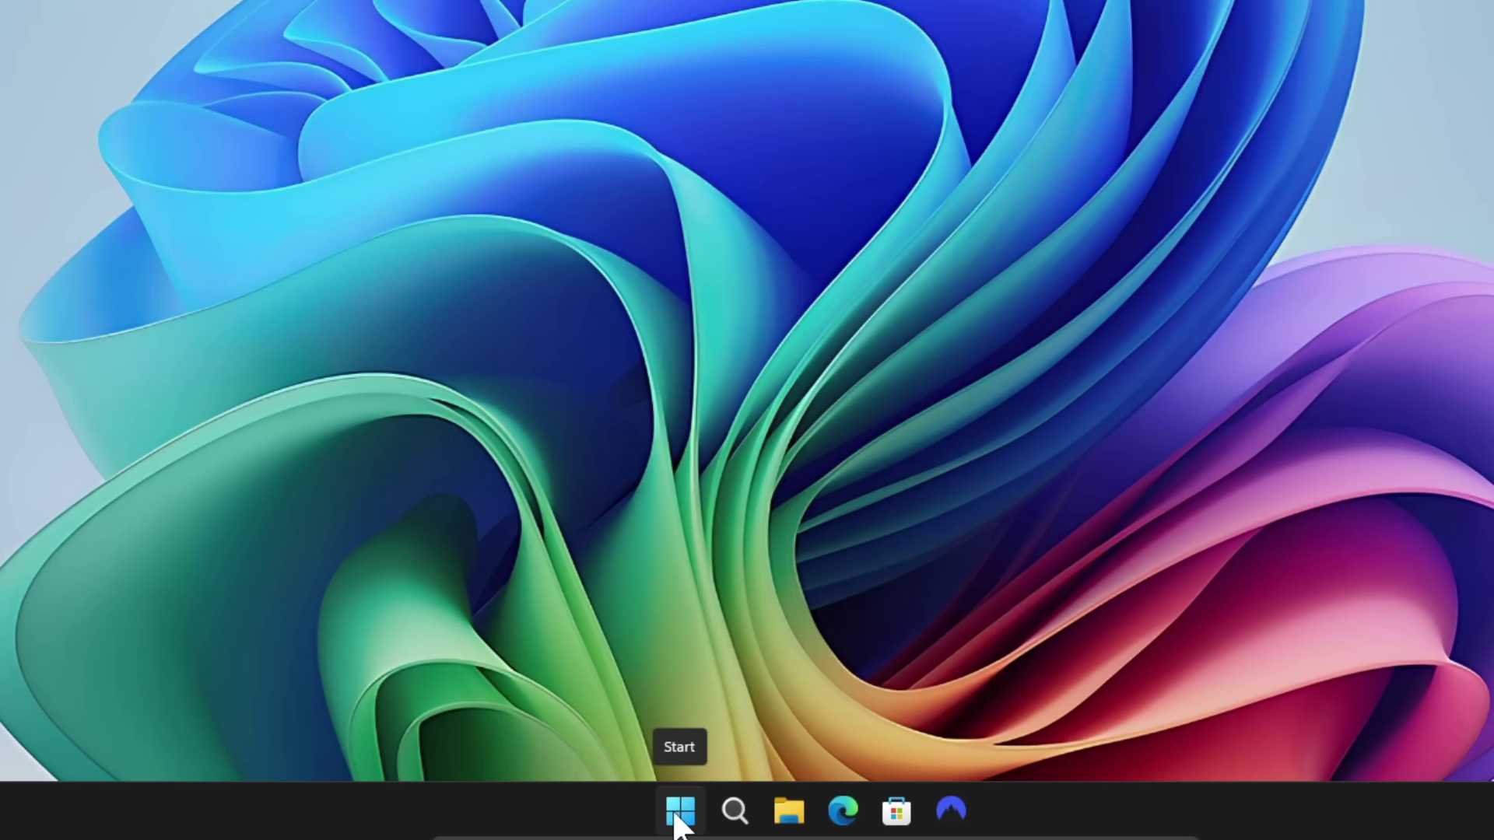
Restart the computer to reach the advanced boot options
left_click(661, 821)
left_click(1118, 727)
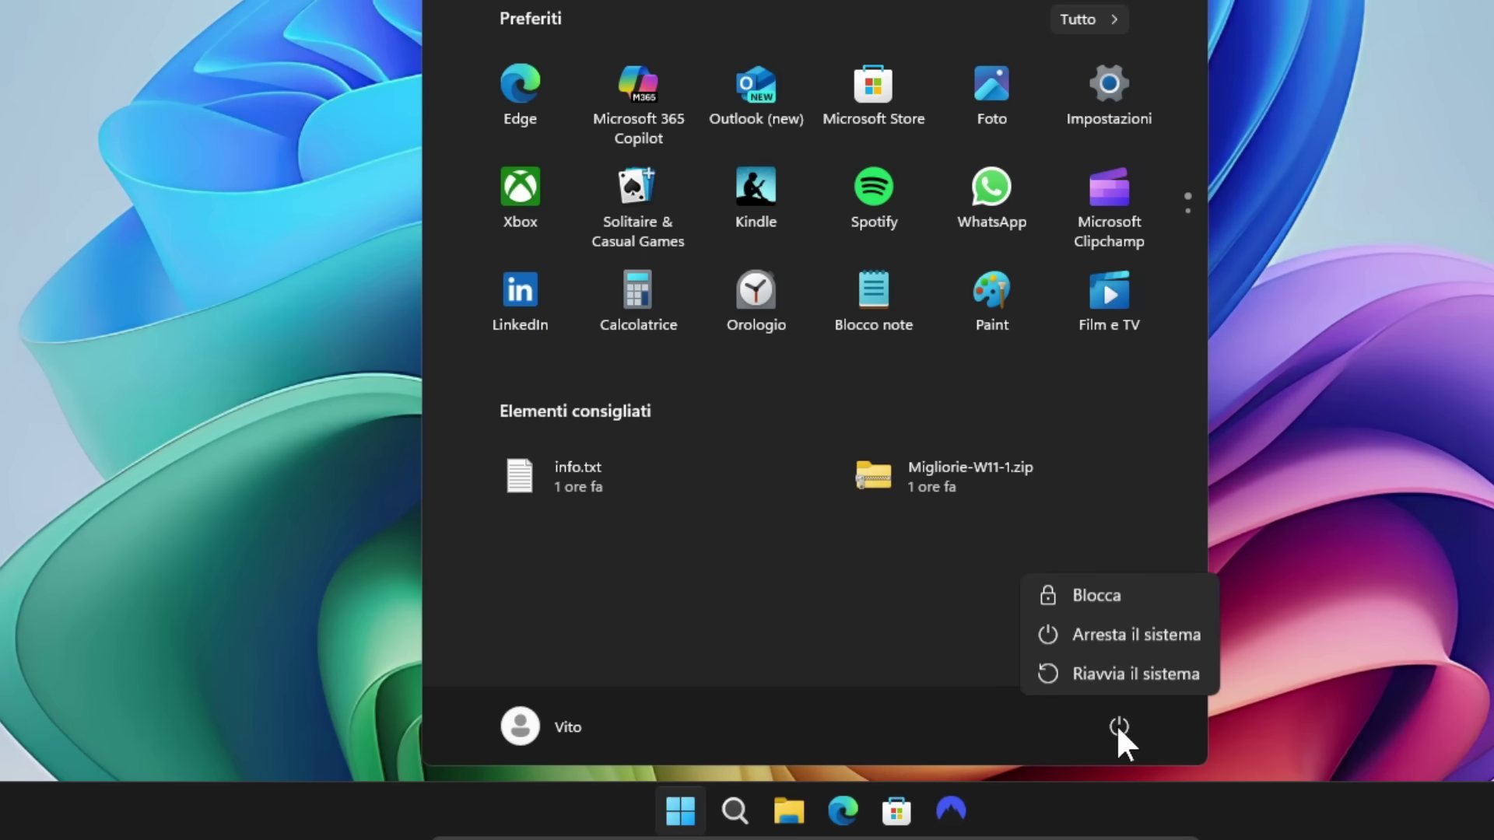
left_click(1124, 670)
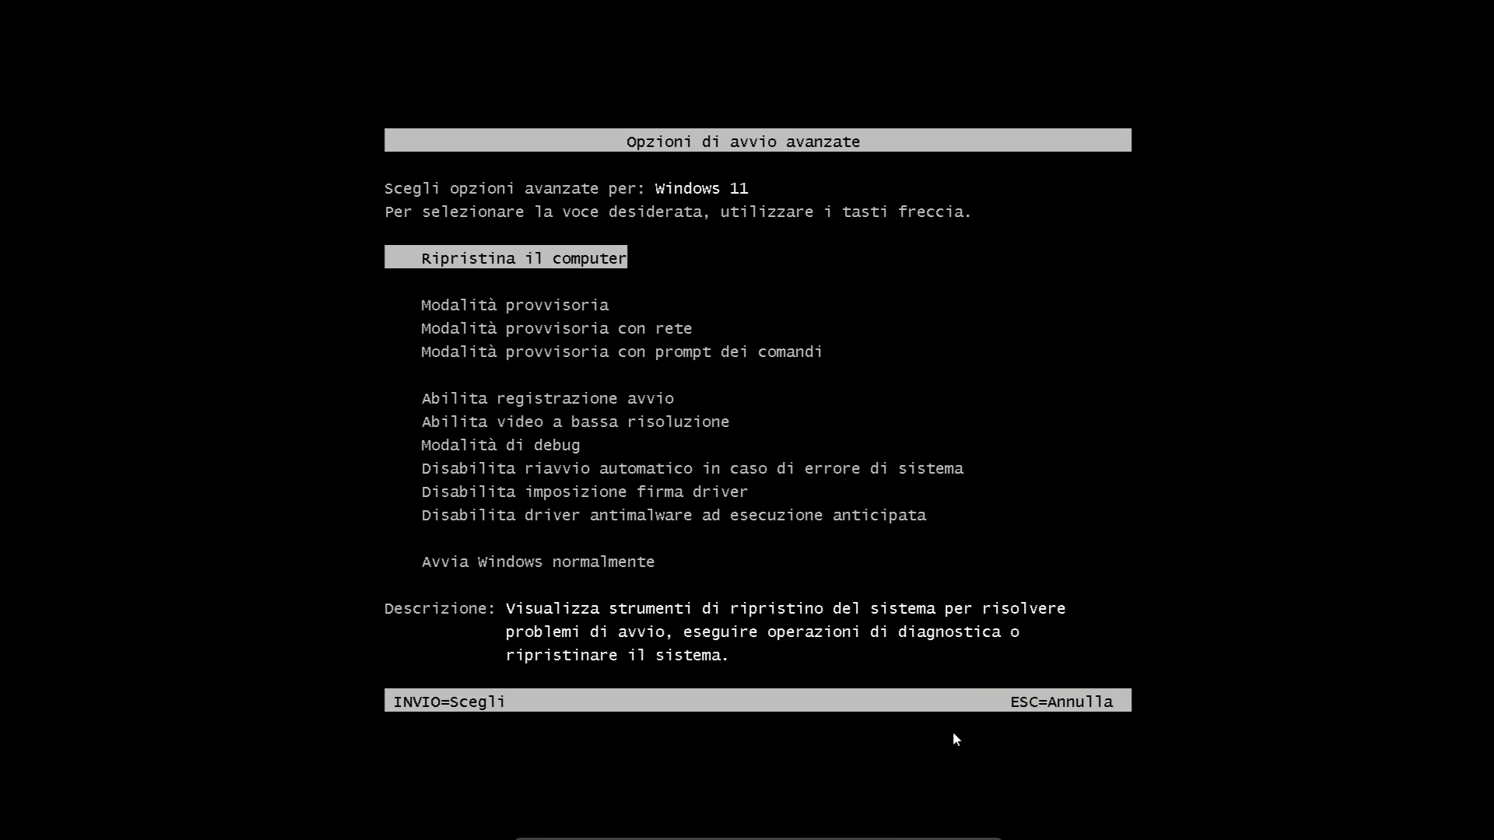
Look through the advanced boot options for Windows 11 and start the system in Modalità provvisoria
key("Down")
key("Down")
key("Down")
key("Down")
key("Down")
key("Down")
key("Down")
key("Down")
key("Down")
key("Down")
key("Up")
key("Up")
key("Up")
key("Up")
key("Up")
key("Up")
key("Up")
key("Up")
key("Up")
key("Up")
key("Down")
key("Return")
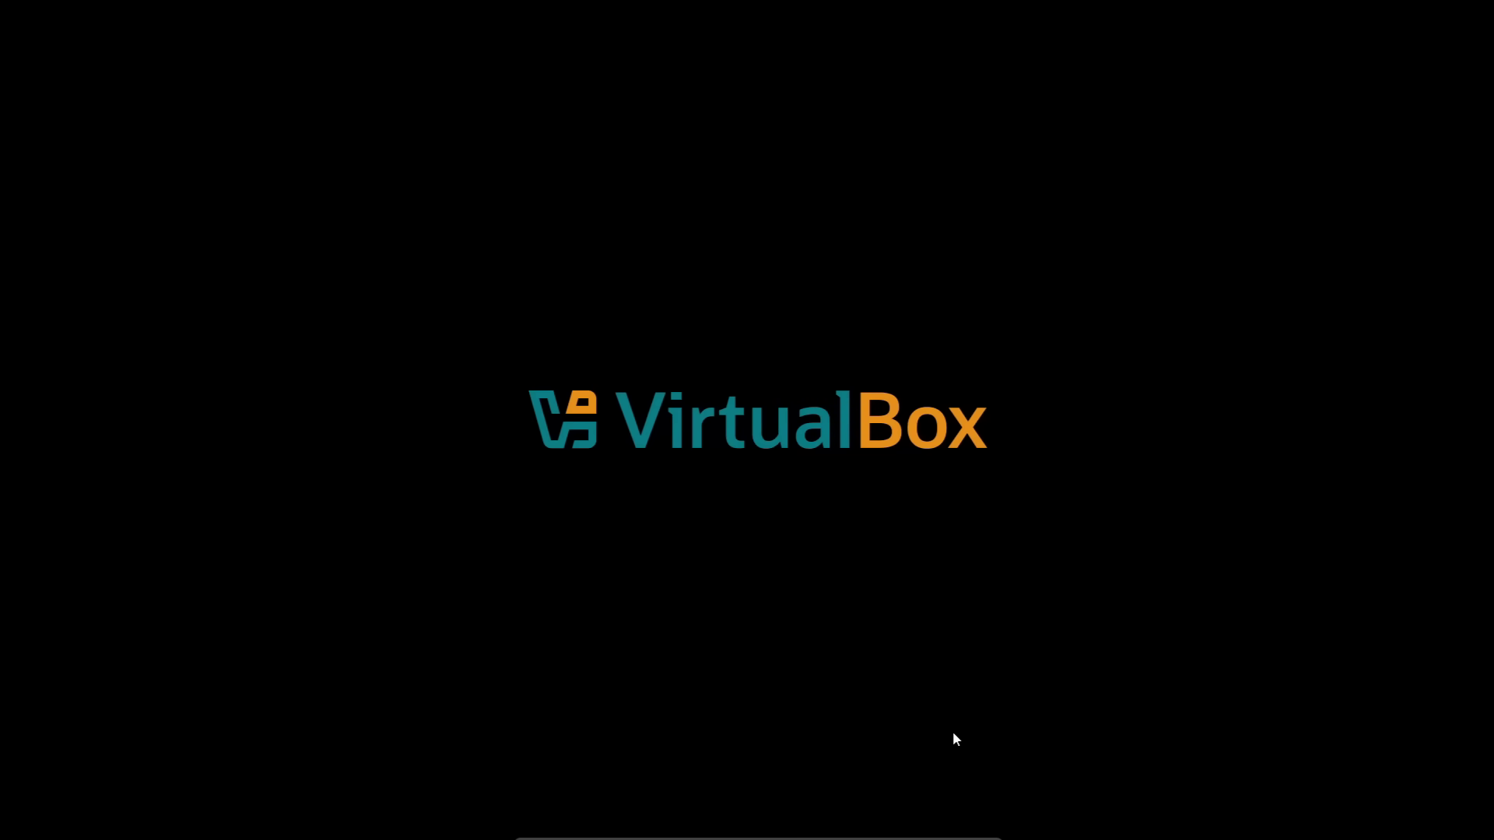